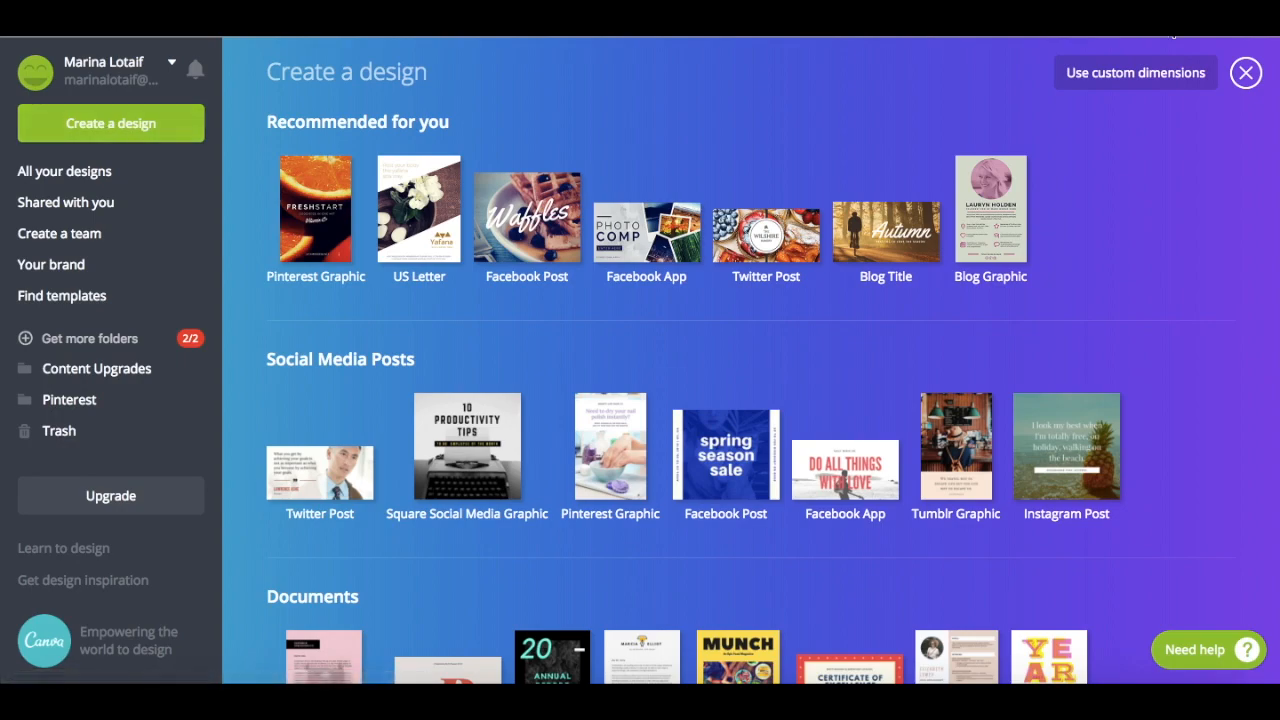
Create a new design with custom dimensions of 564 × 922 px
left_click(1172, 86)
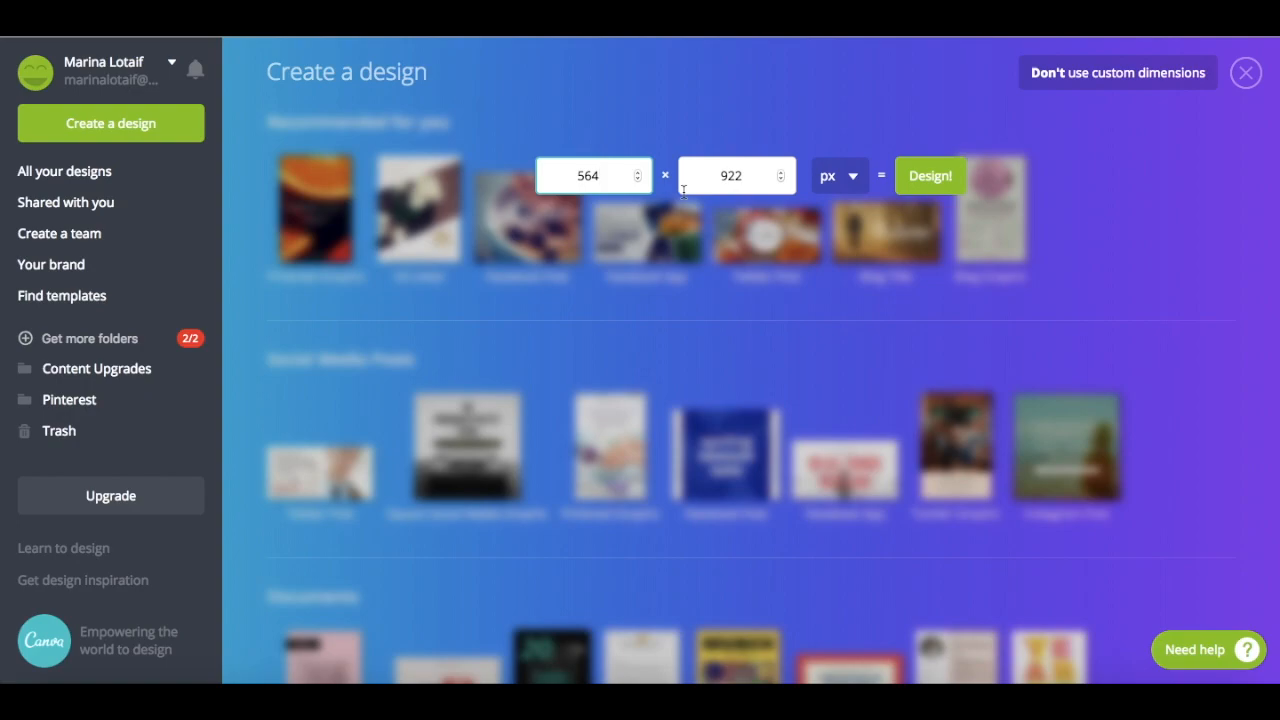
left_click(945, 181)
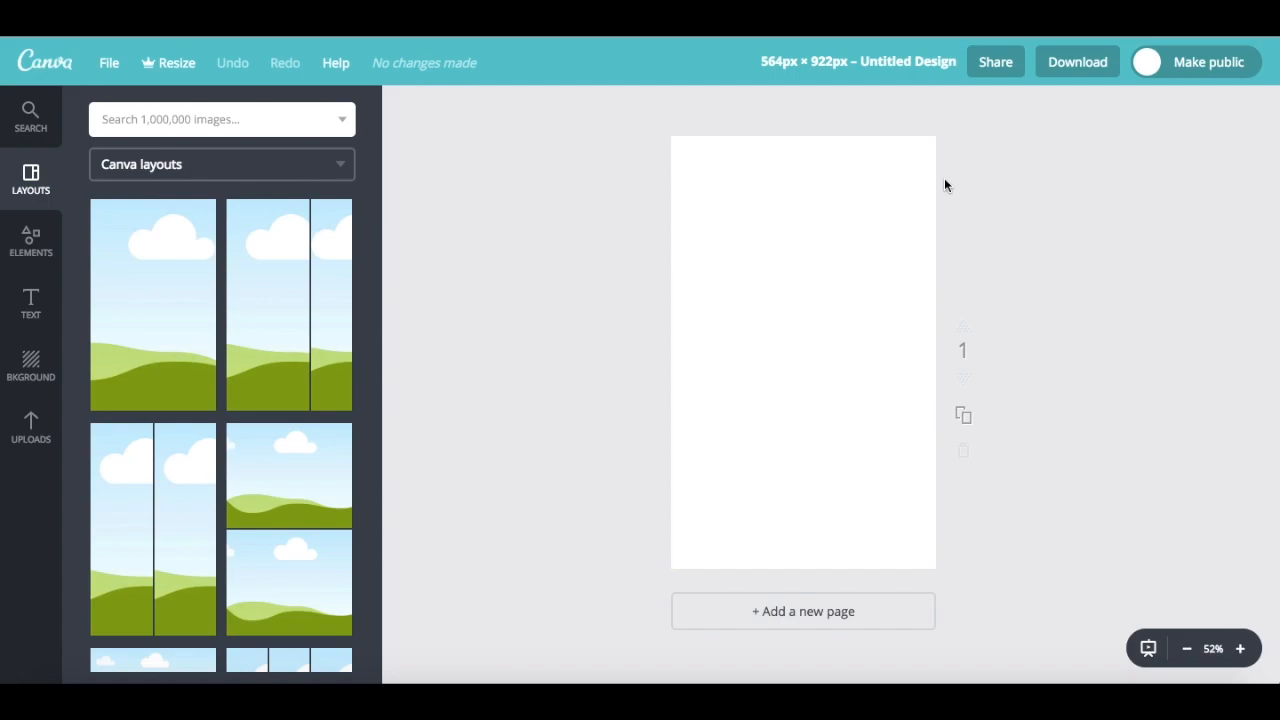
Upload the image Colored Branded Transparent Overlay.jpg from the Downloads folder
left_click(31, 420)
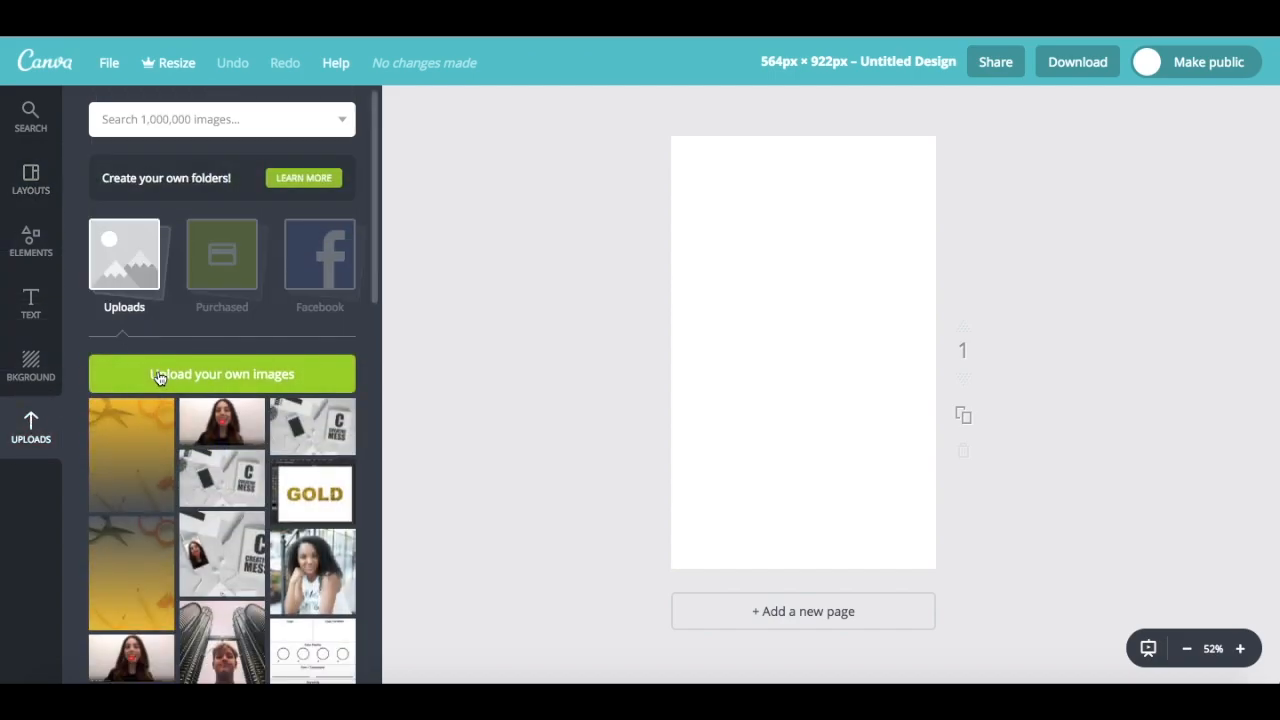
left_click(159, 377)
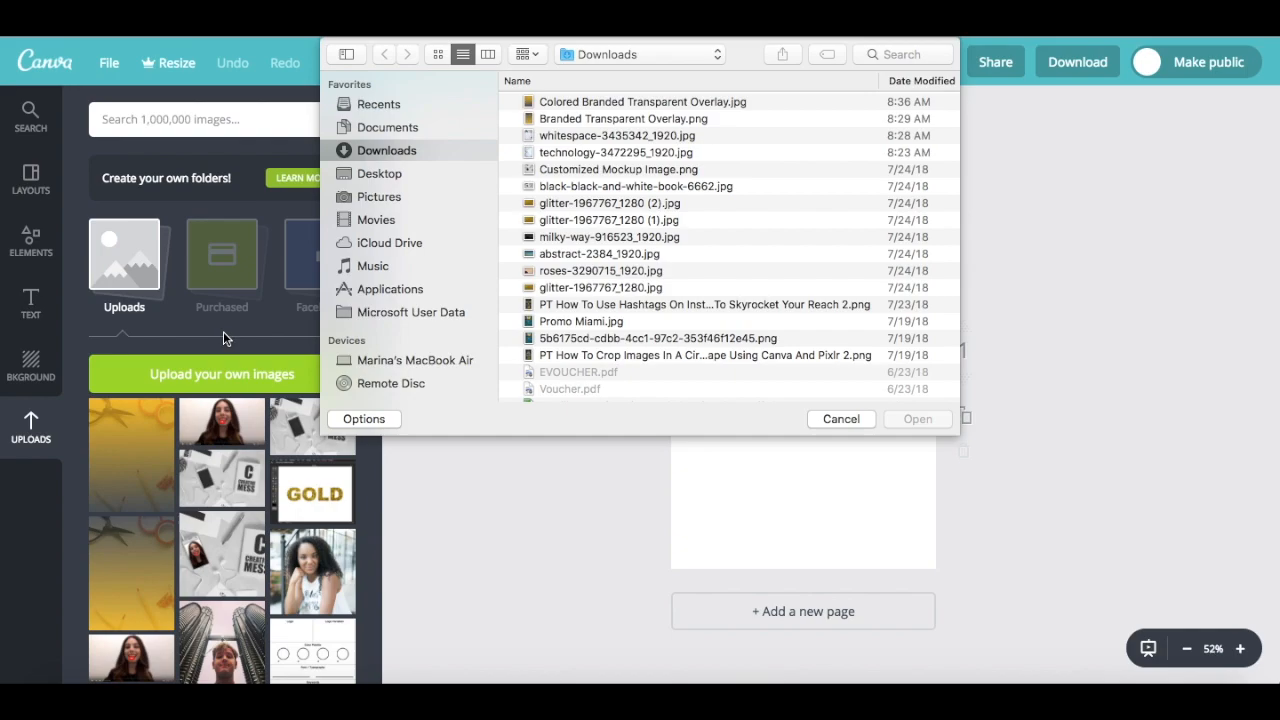
left_click(559, 102)
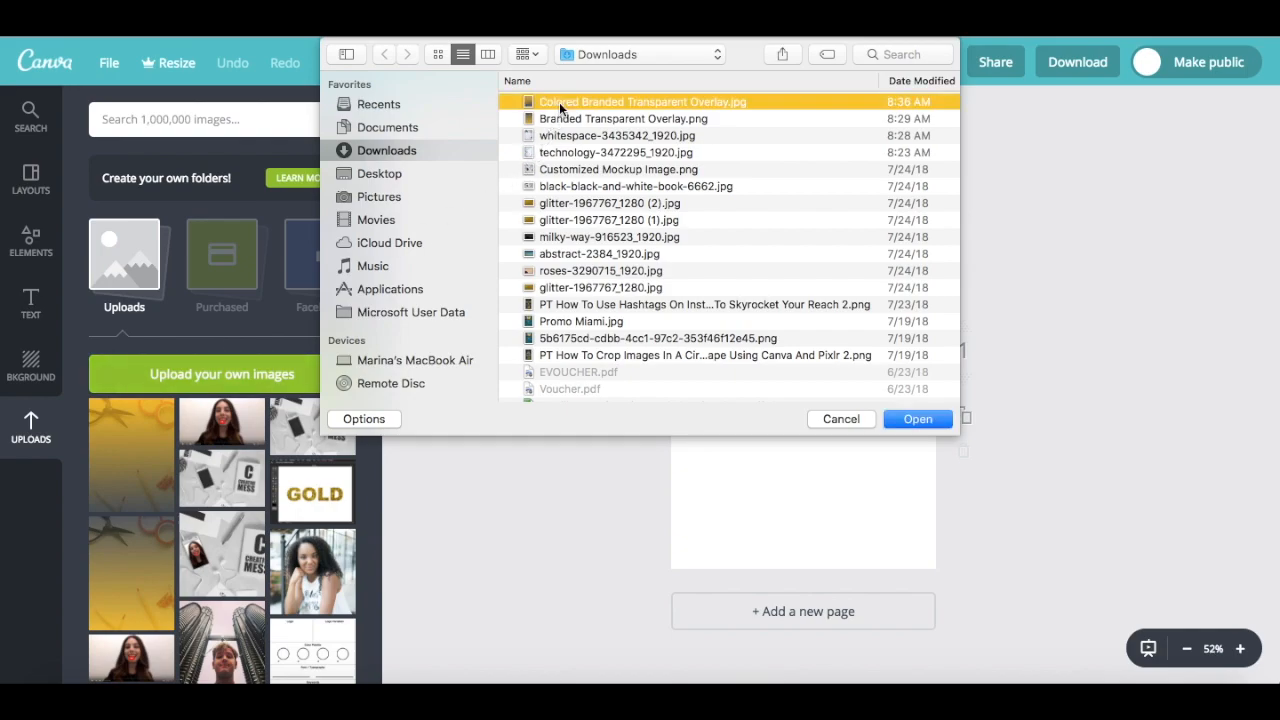
left_click(912, 419)
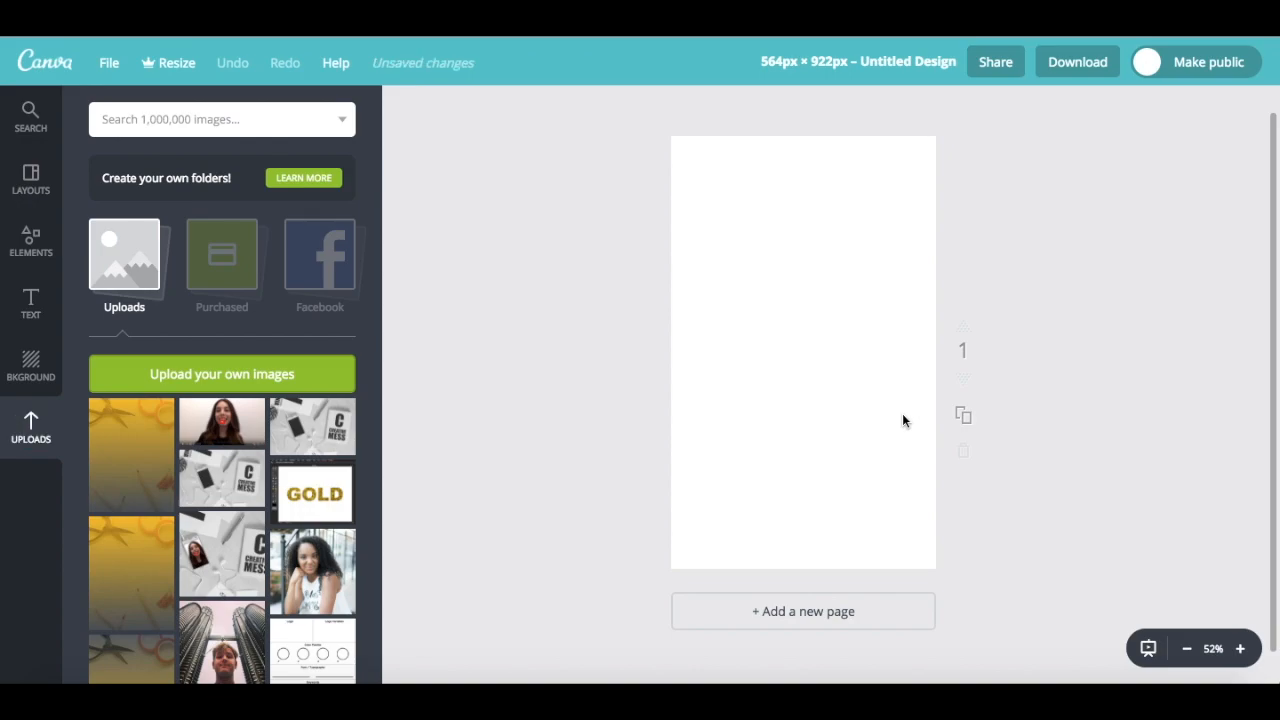
Place the uploaded yellow gradient overlay image on the page and enlarge it until it covers the whole page
left_click(119, 438)
left_click_drag(119, 438, 771, 311)
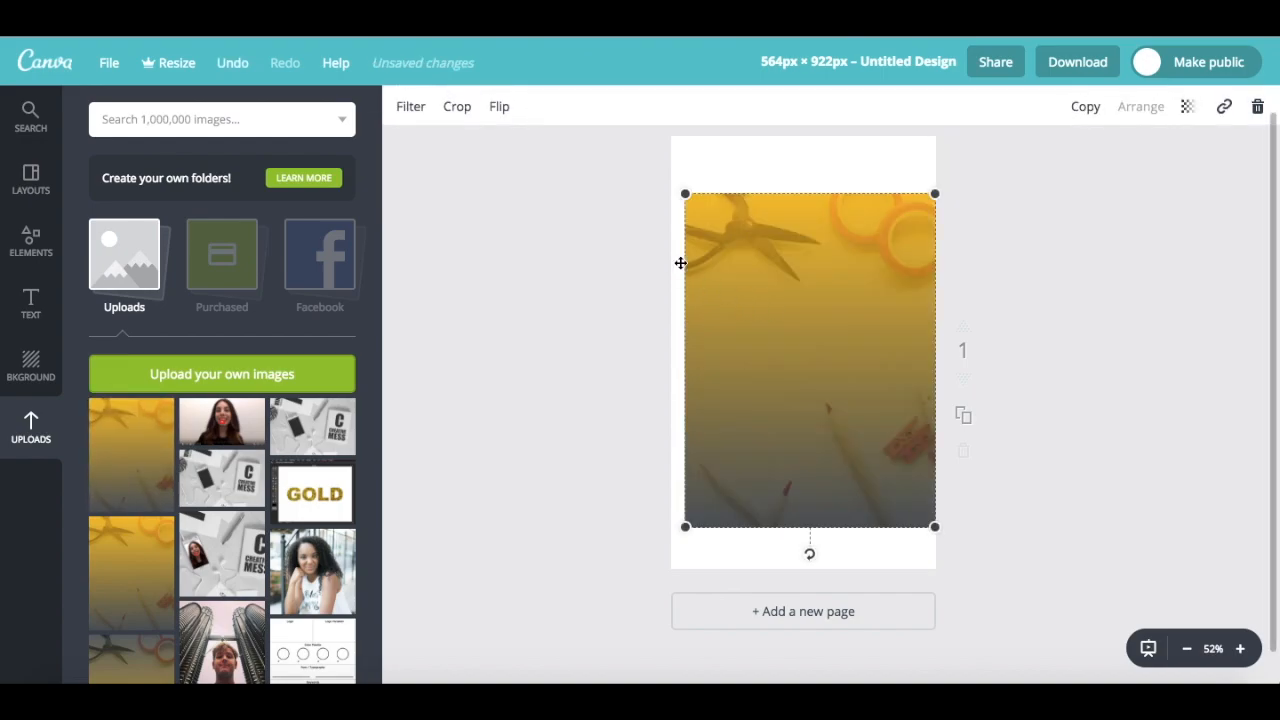
left_click_drag(685, 194, 640, 140)
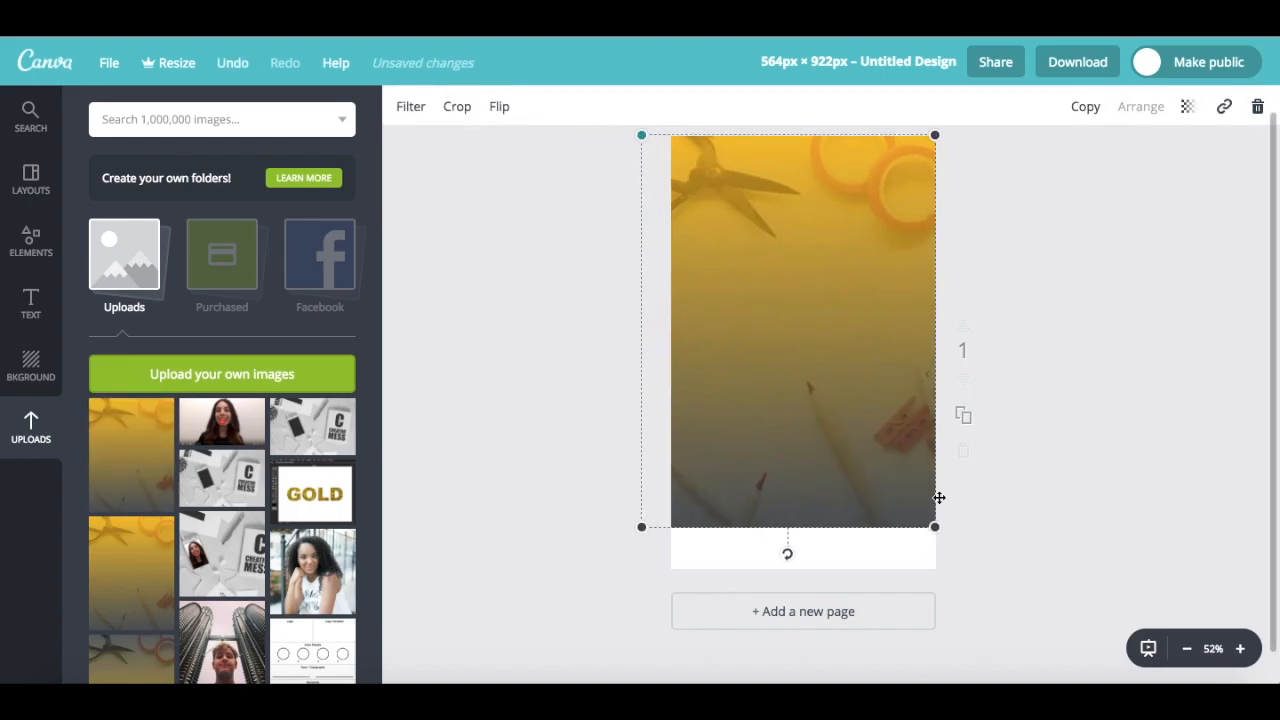
left_click_drag(935, 525, 989, 551)
left_click_drag(814, 420, 814, 420)
left_click(1079, 399)
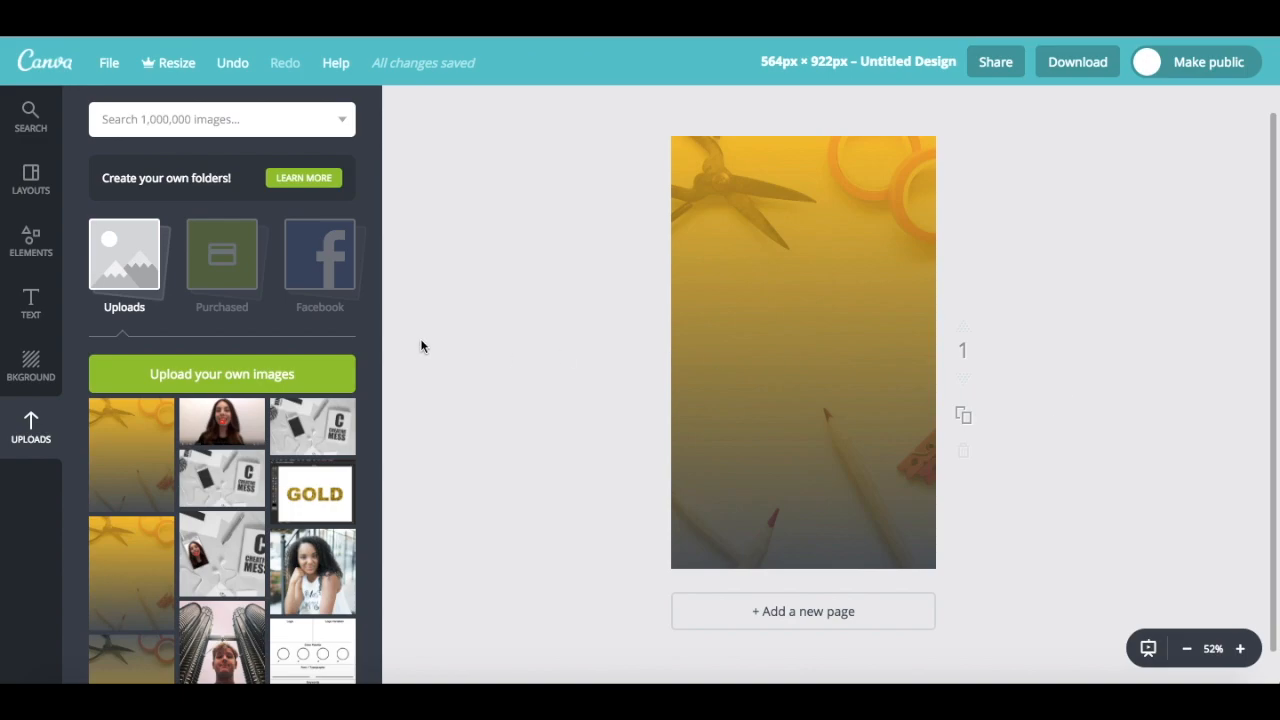
Add the "GRAPHIC DESIGN for beginners" text template to the page
left_click(25, 313)
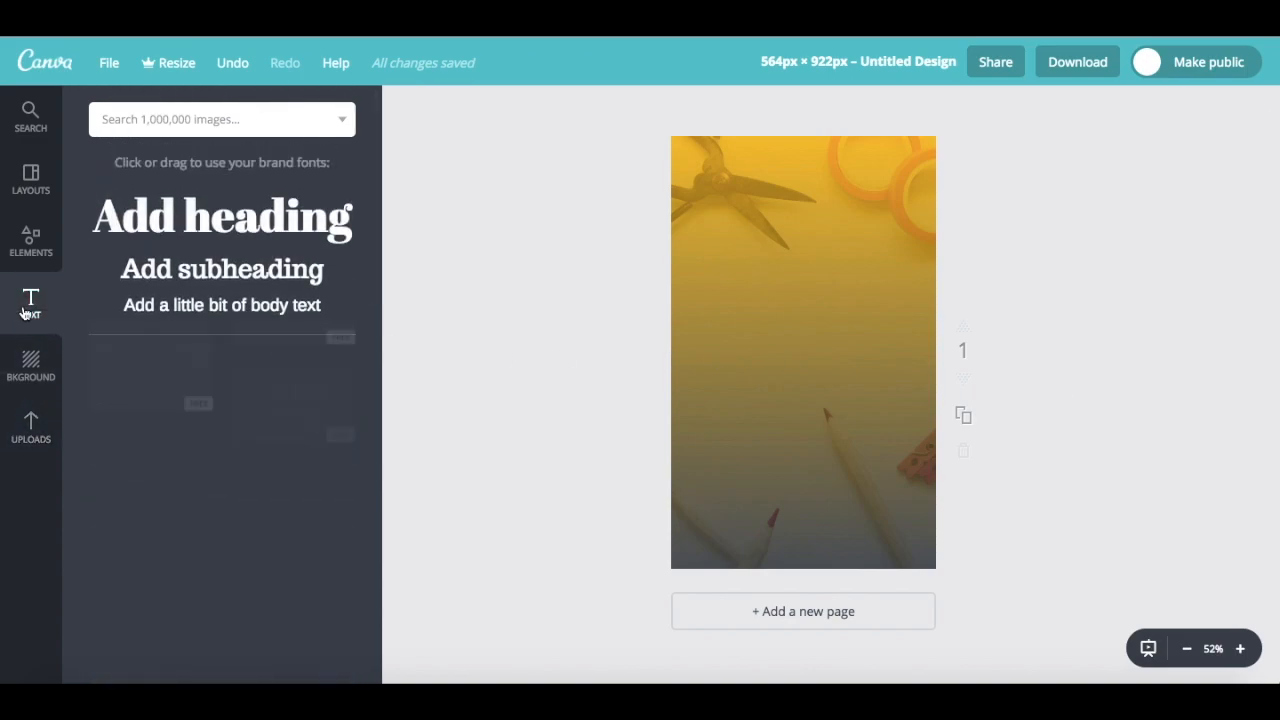
scroll(244, 358, "down", 5)
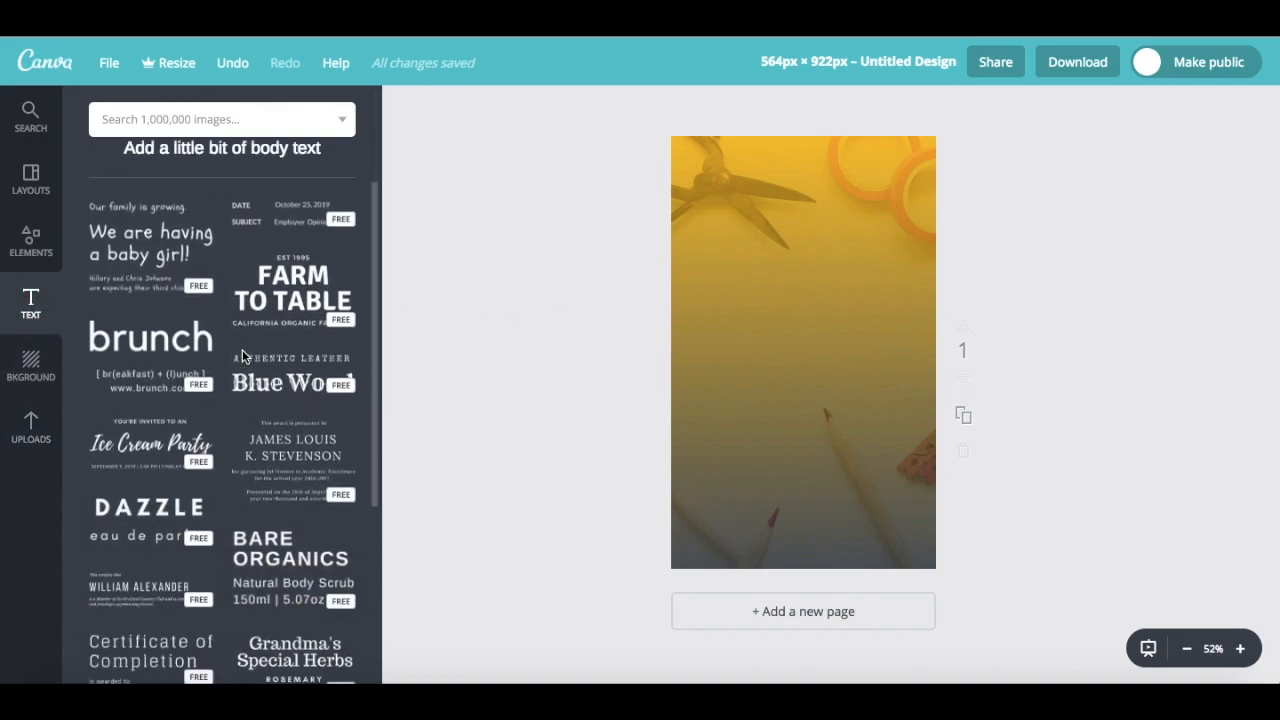
scroll(244, 358, "down", 10)
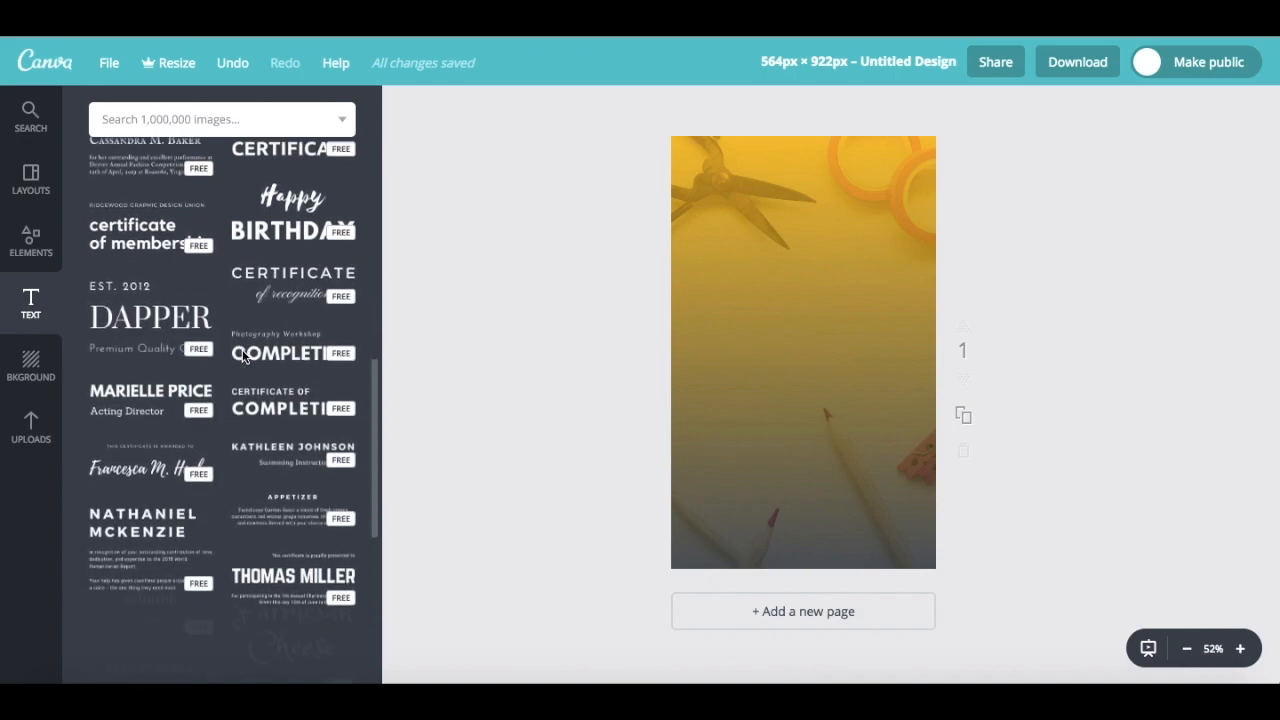
scroll(244, 358, "down", 10)
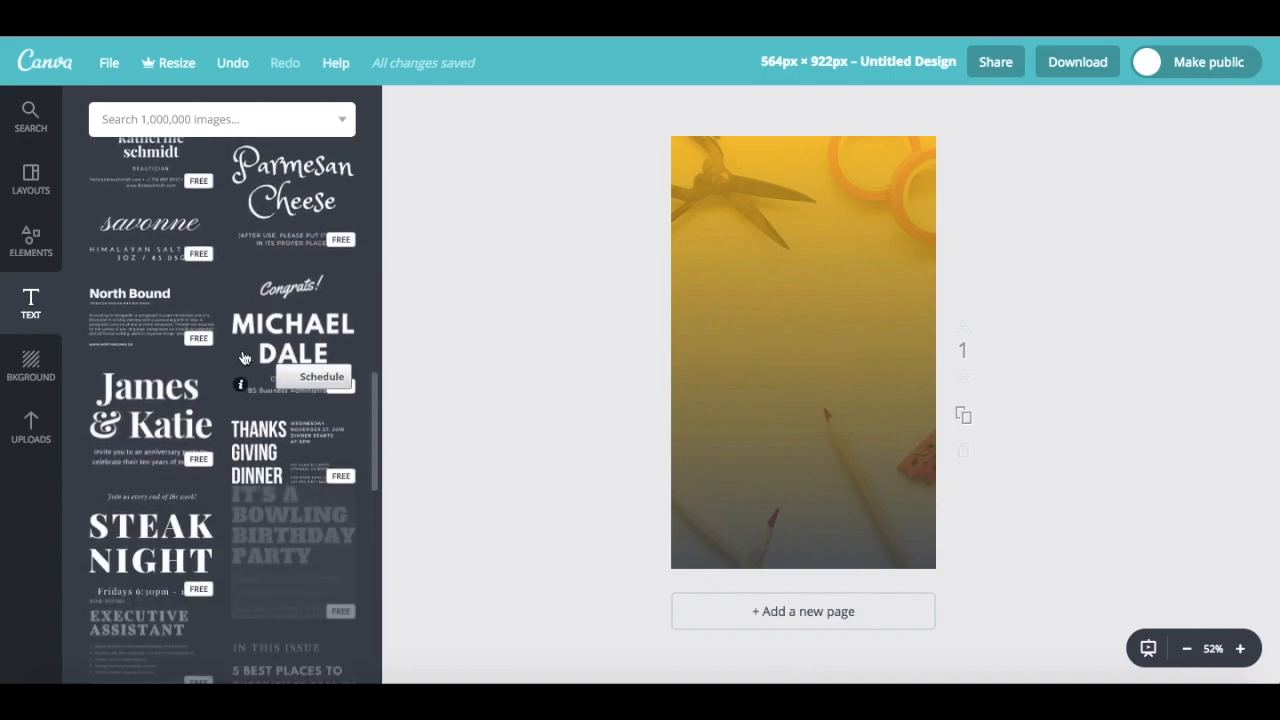
scroll(243, 358, "down", 2)
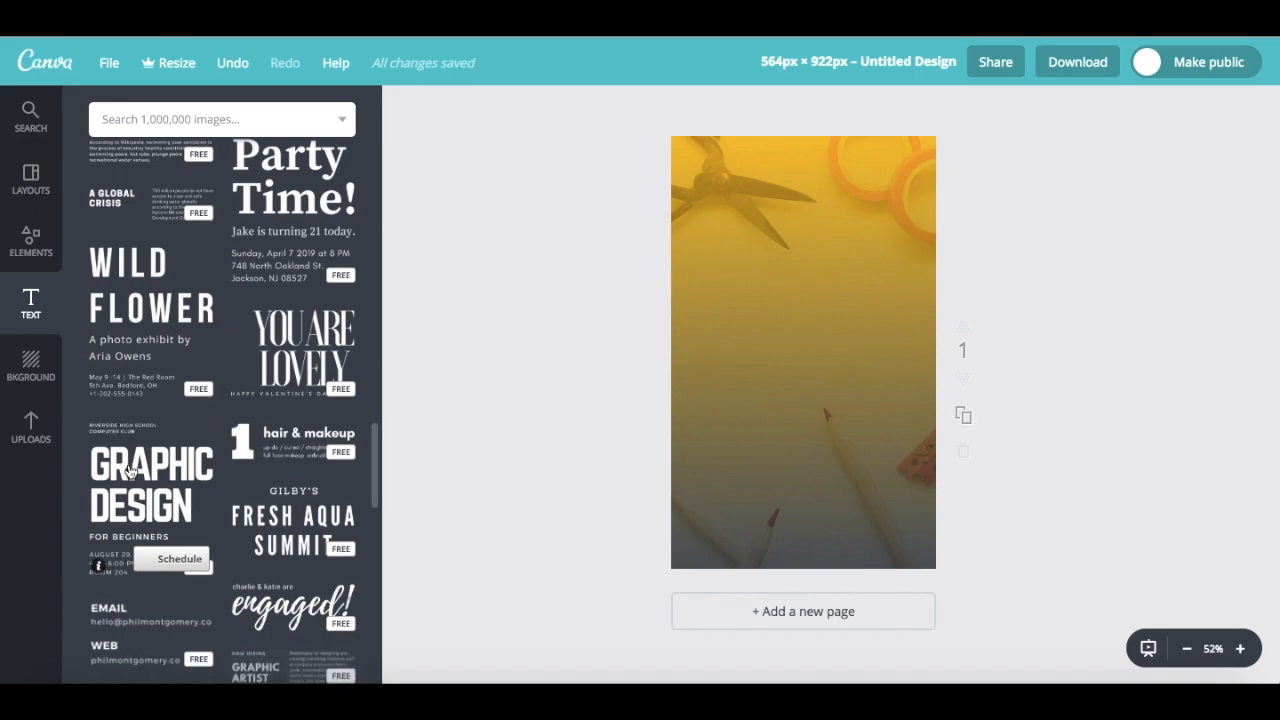
left_click(130, 472)
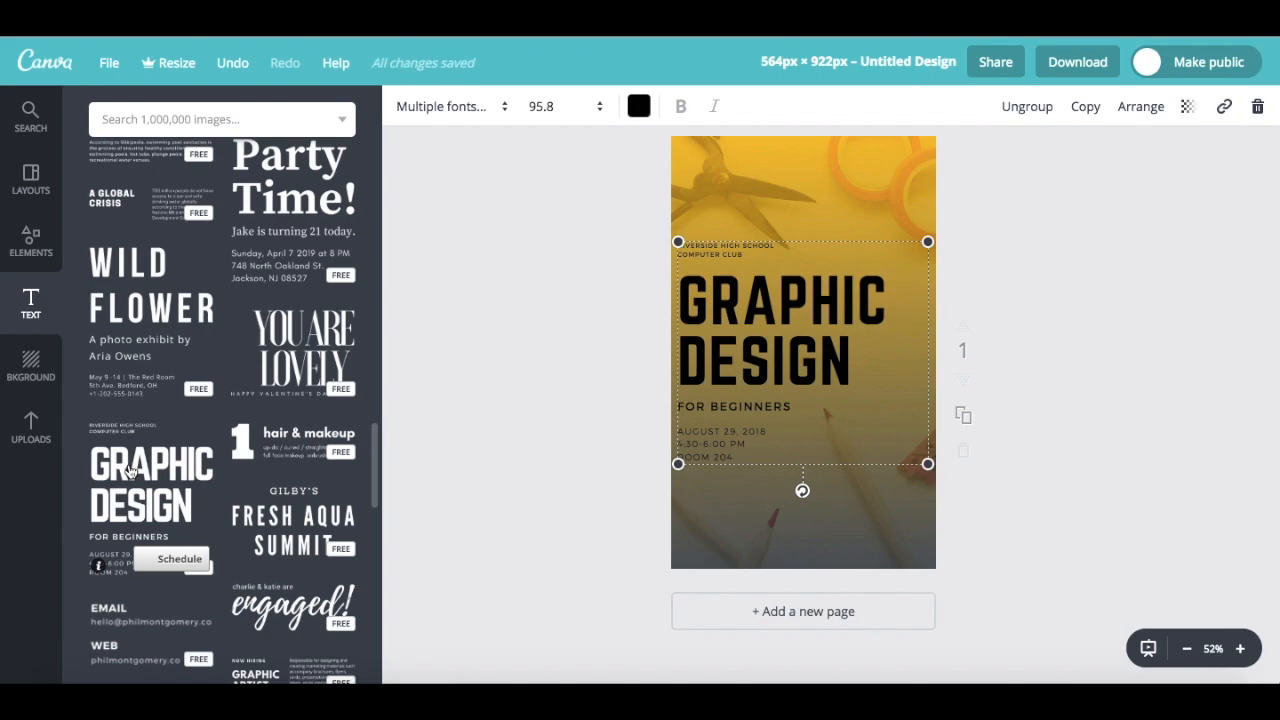
Replace the small "Riverside High School Computer Club" line above the title with "HOW TO CREATE A"
left_click(734, 254)
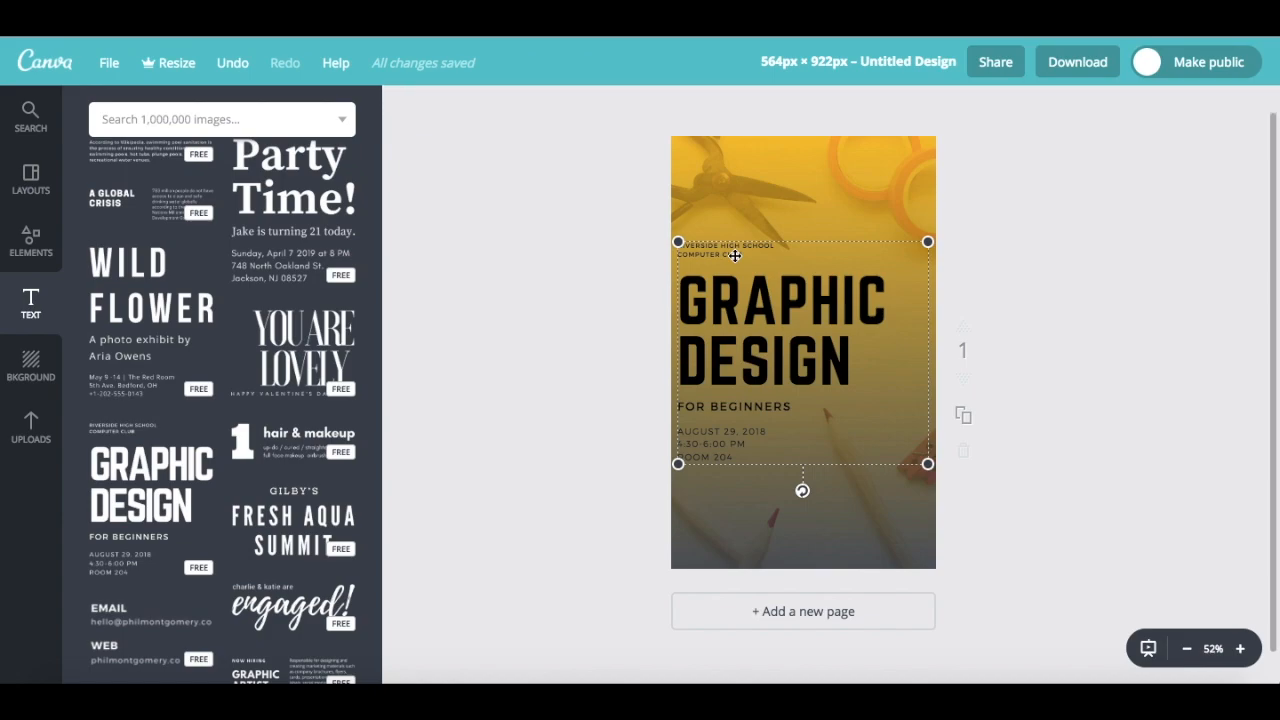
left_click_drag(745, 256, 678, 243)
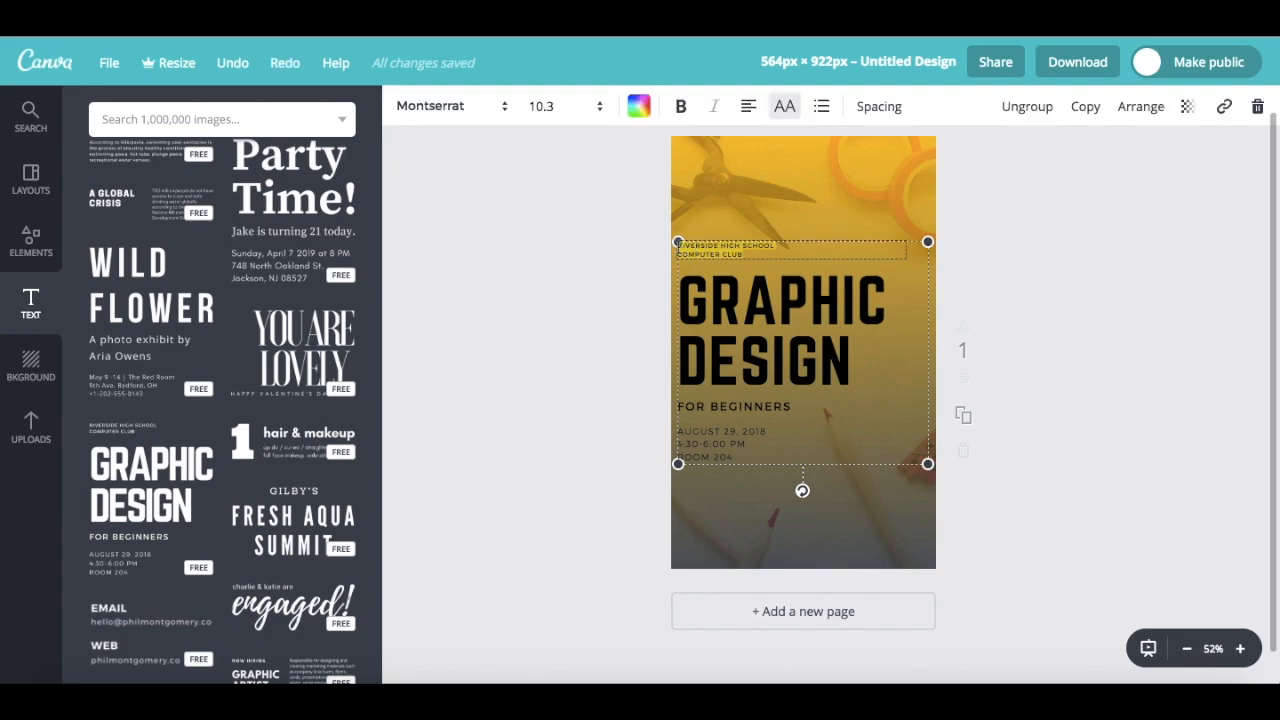
type("HOW TO CREATE A")
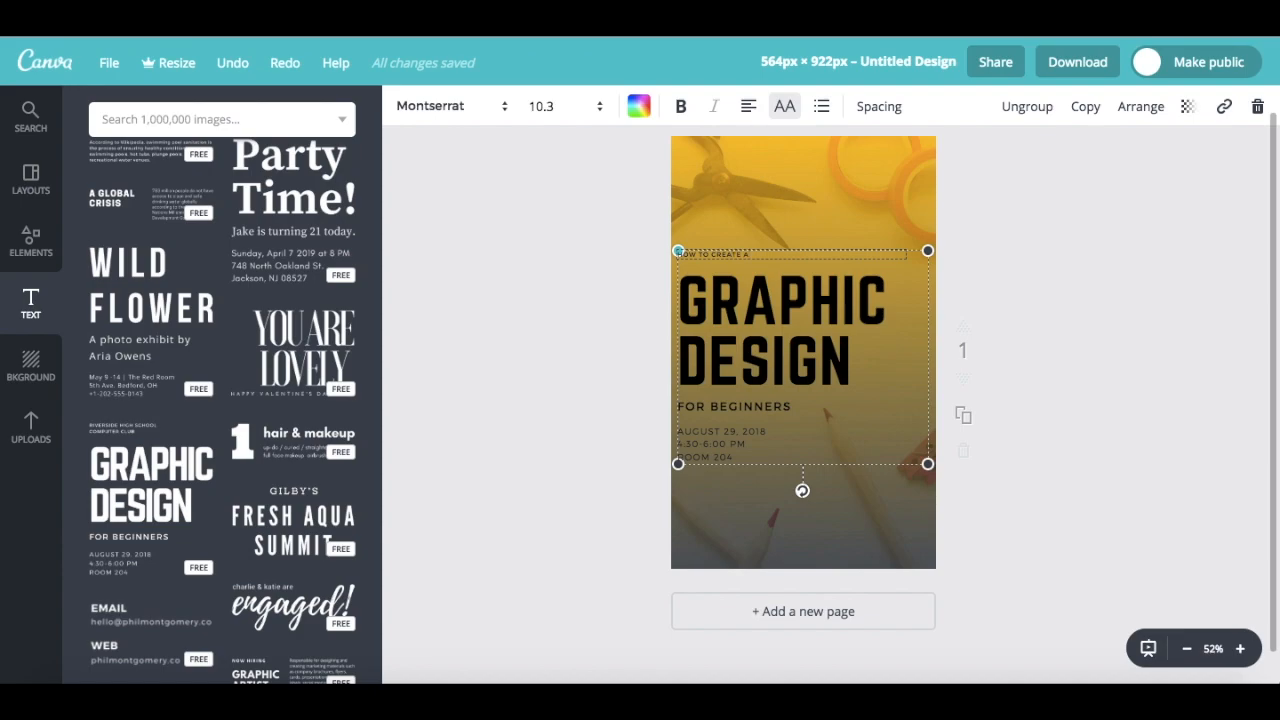
Set the "HOW TO CREATE A" line in the Raleway font at size 32
left_click_drag(780, 254, 674, 249)
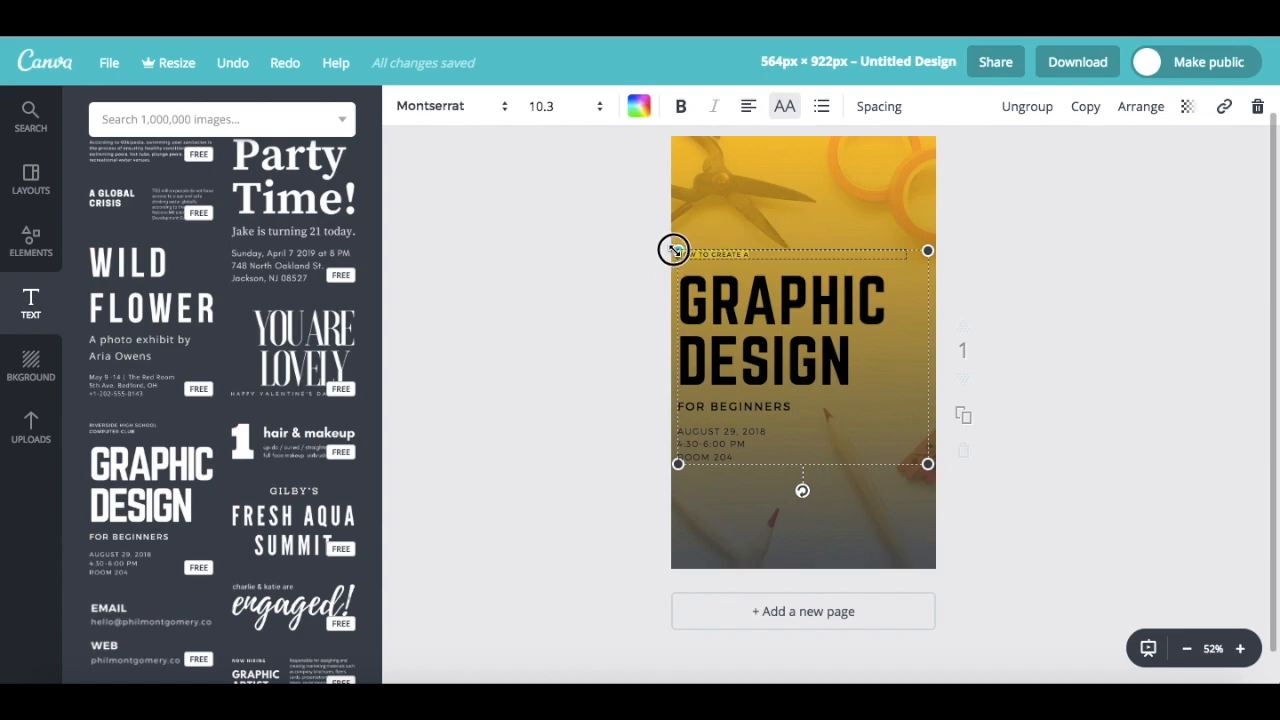
left_click(453, 107)
scroll(500, 312, "down", 15)
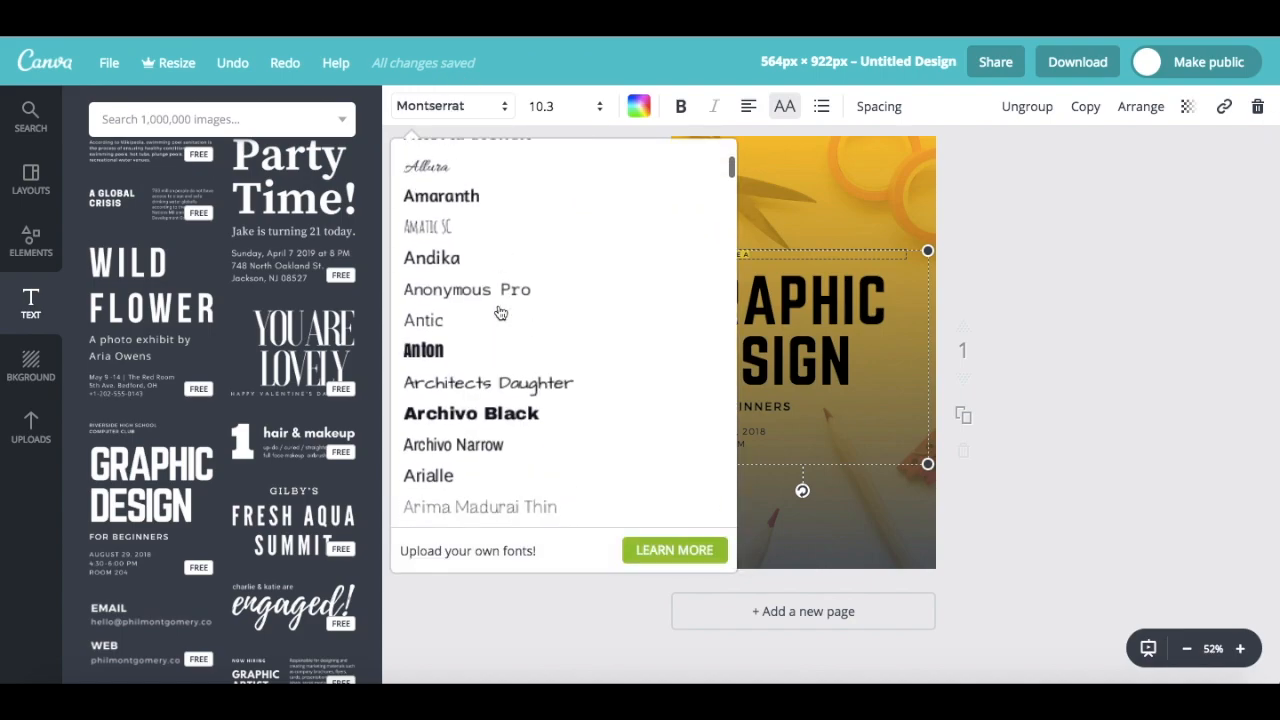
scroll(500, 314, "down", 20)
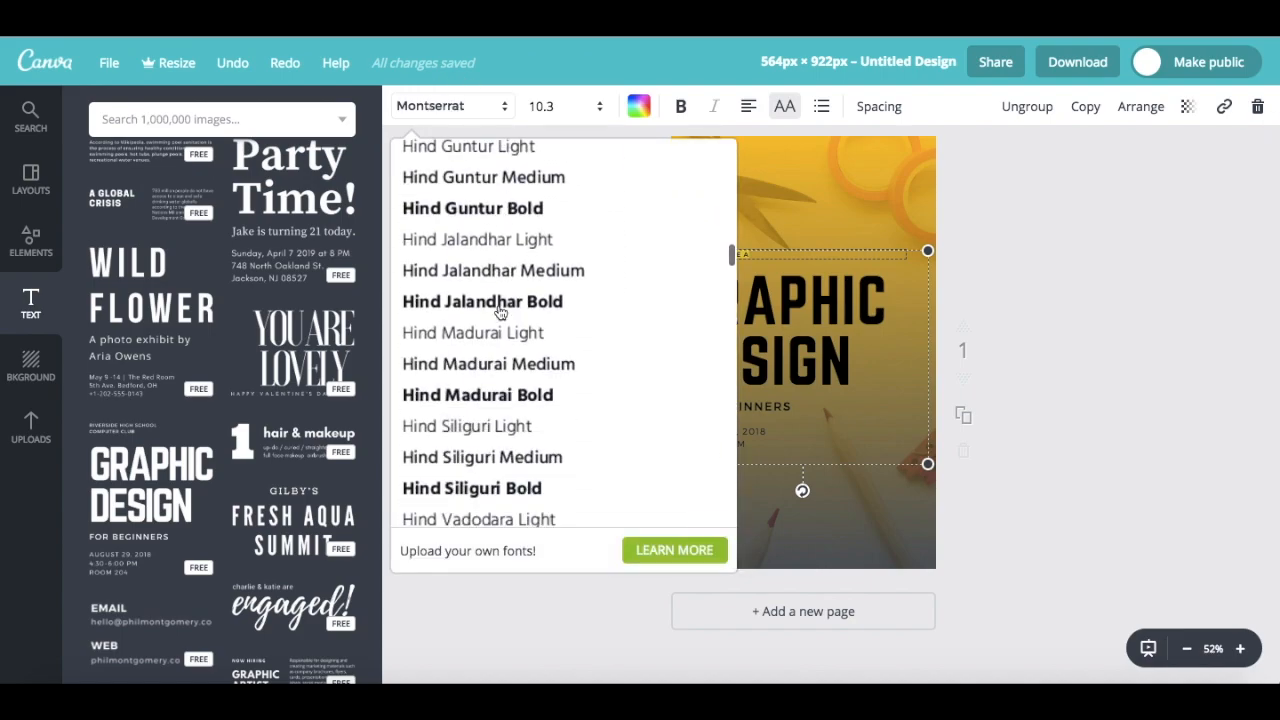
scroll(500, 313, "down", 20)
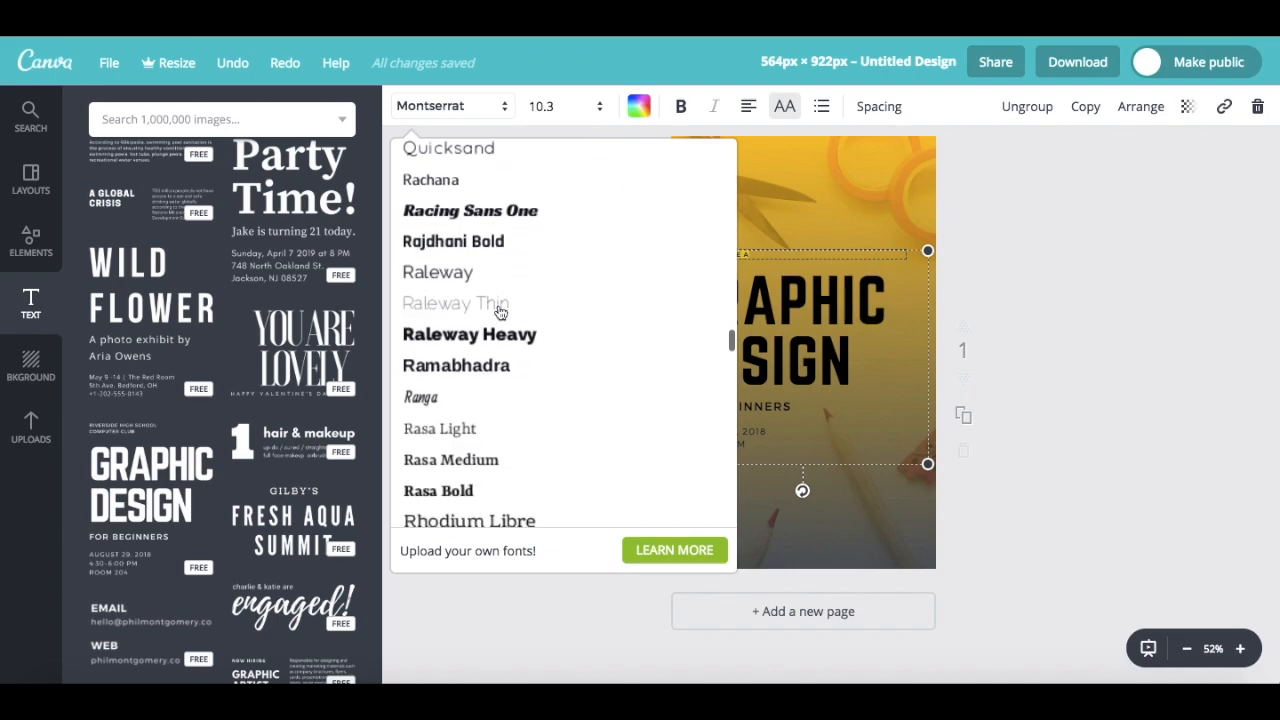
left_click(487, 256)
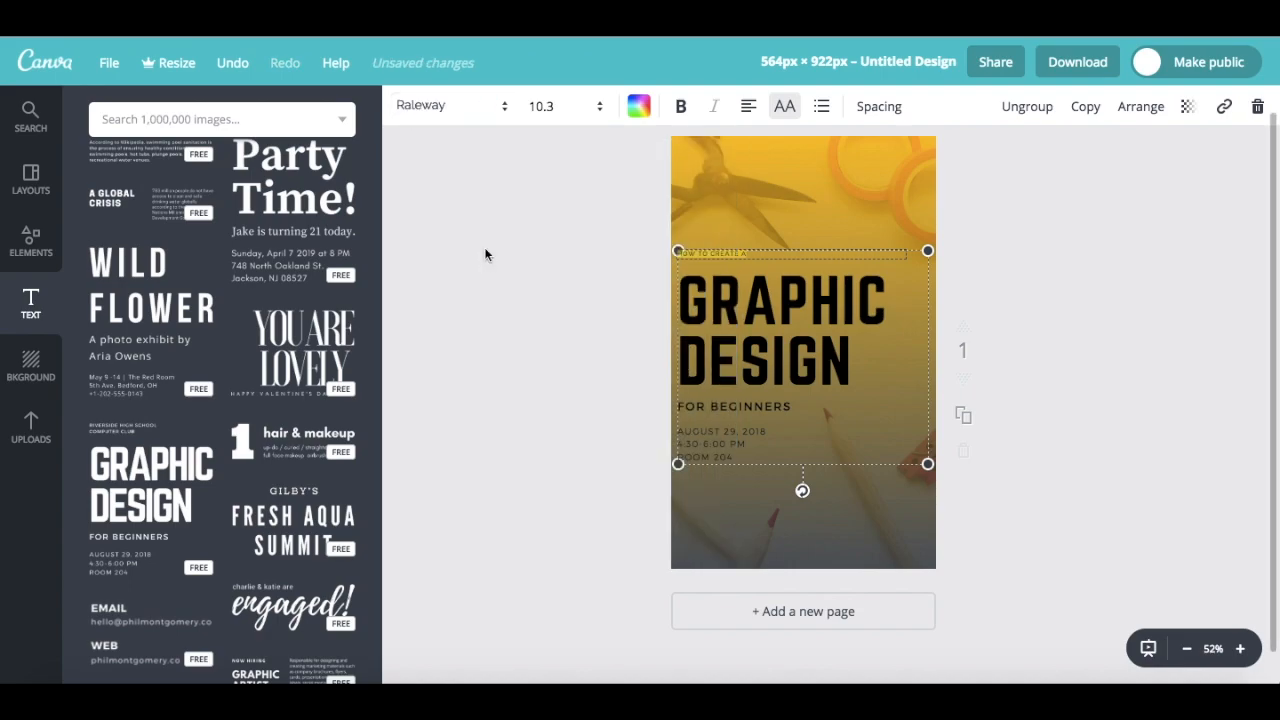
left_click(543, 106)
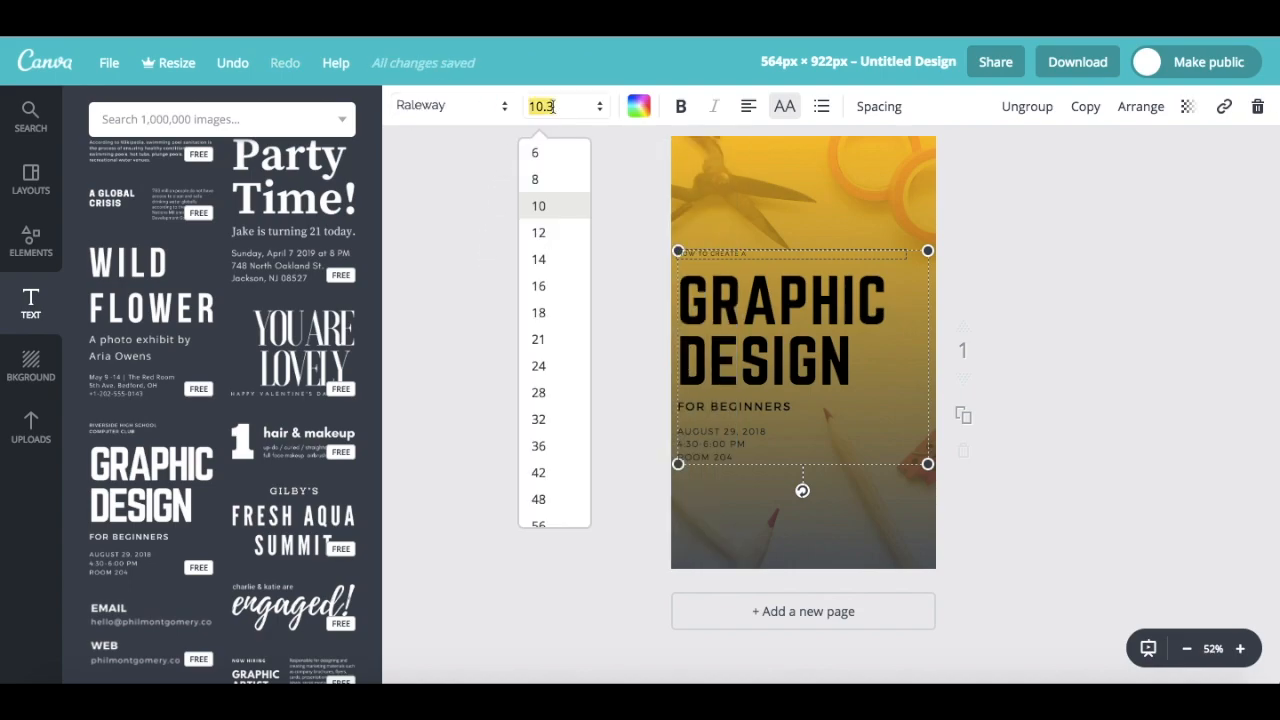
left_click(540, 419)
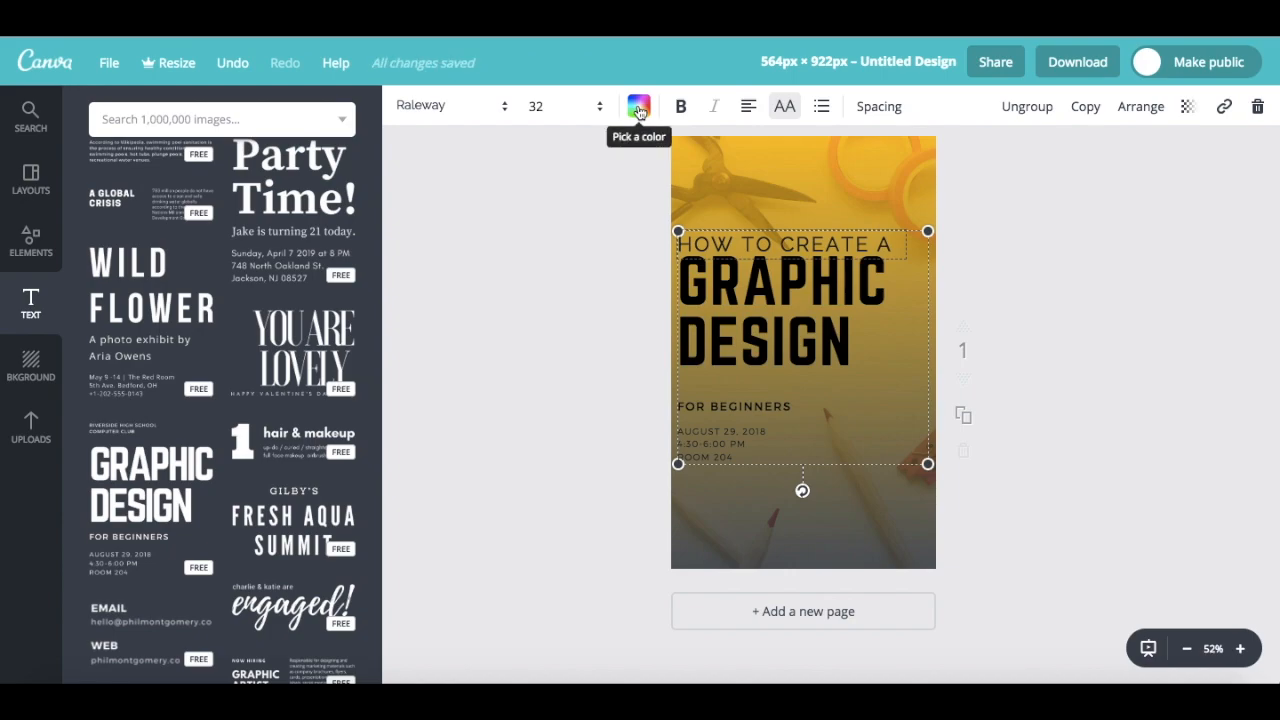
Color the "HOW TO CREATE A" line with the custom color code 2e333b
left_click(639, 108)
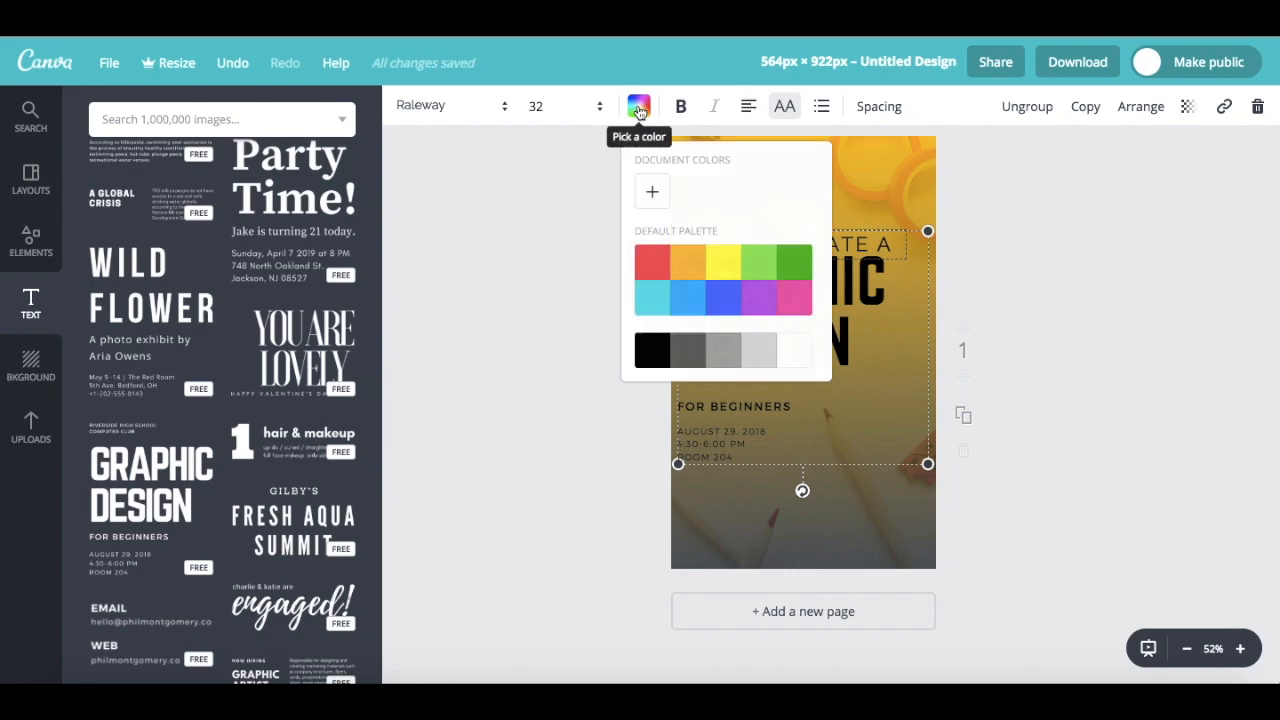
left_click(652, 193)
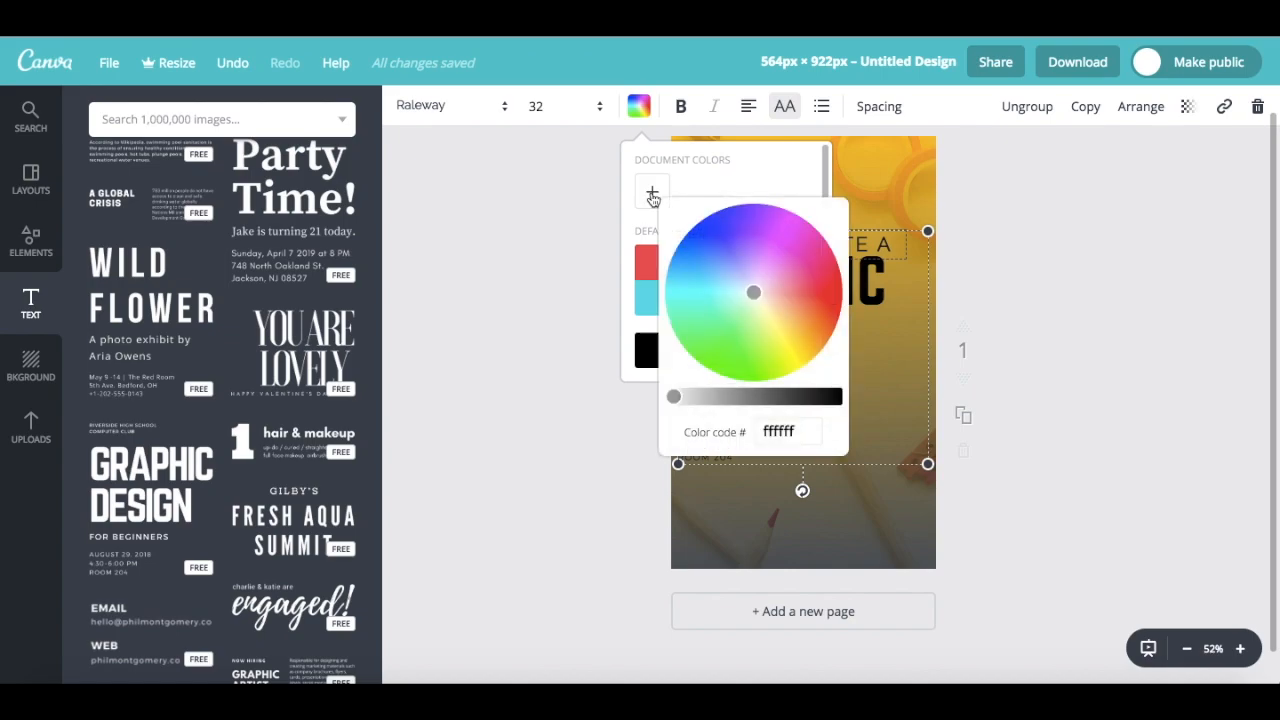
left_click(772, 431)
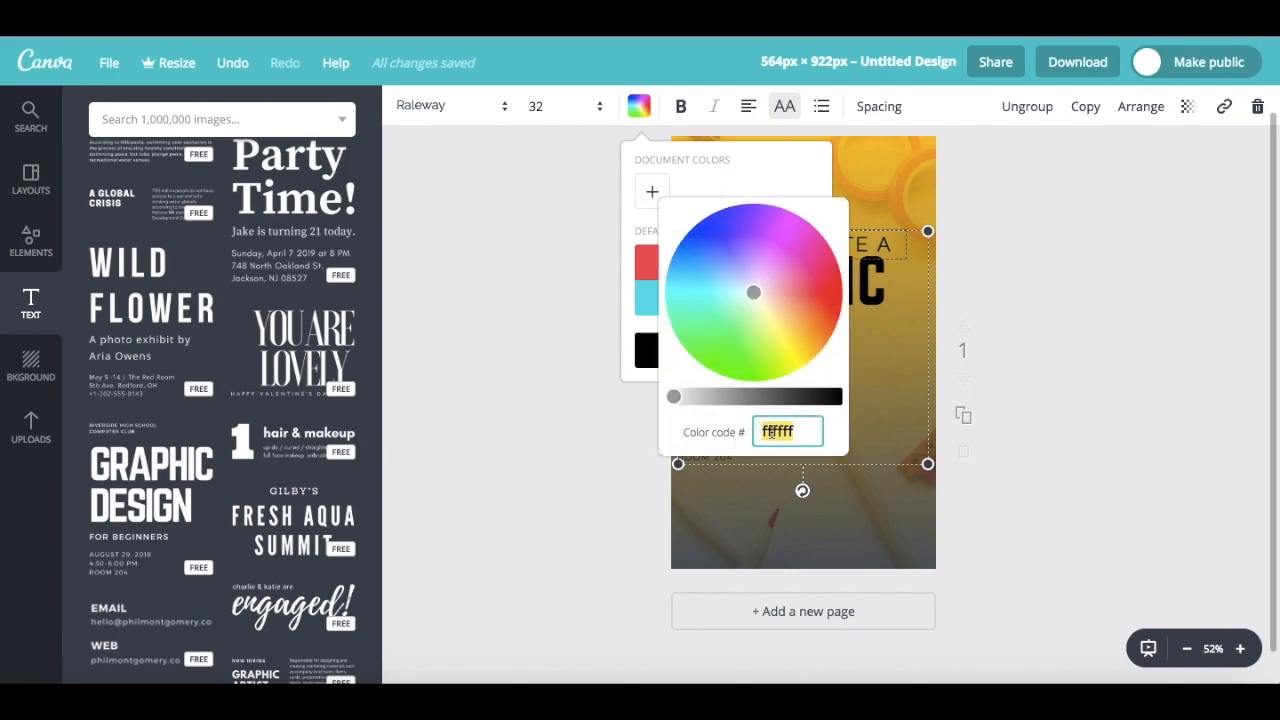
type("2e333")
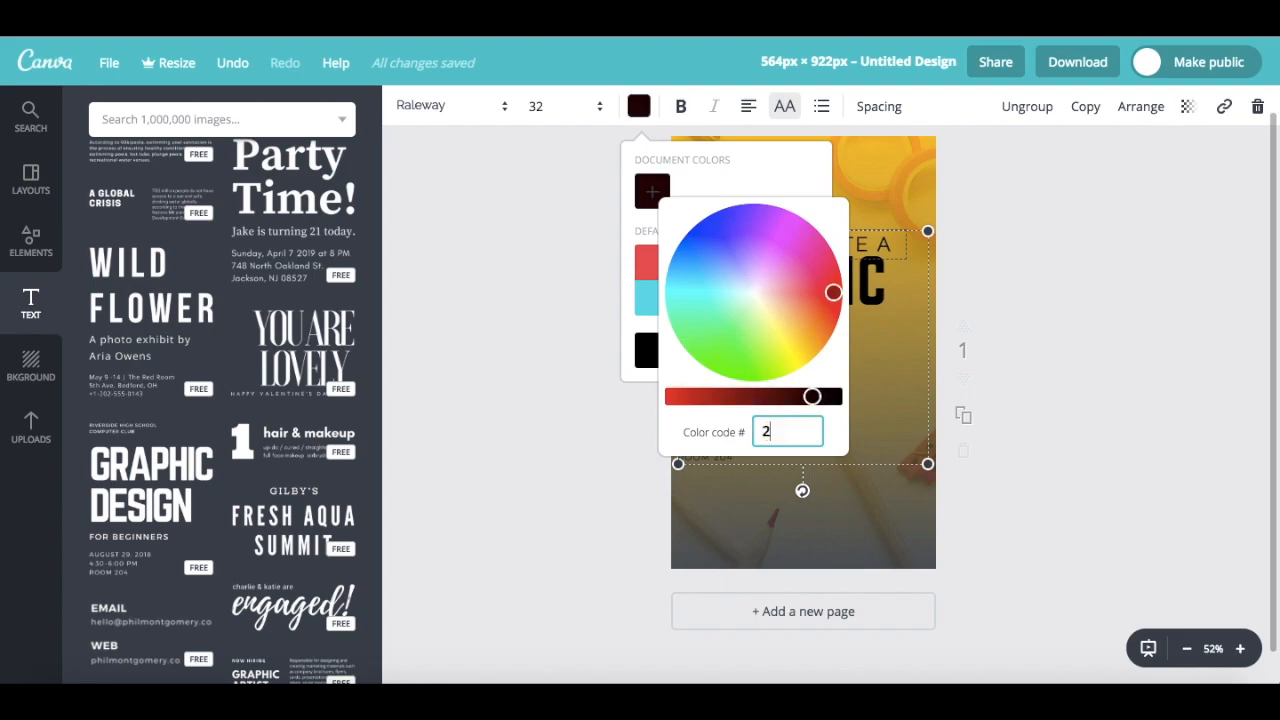
type("b")
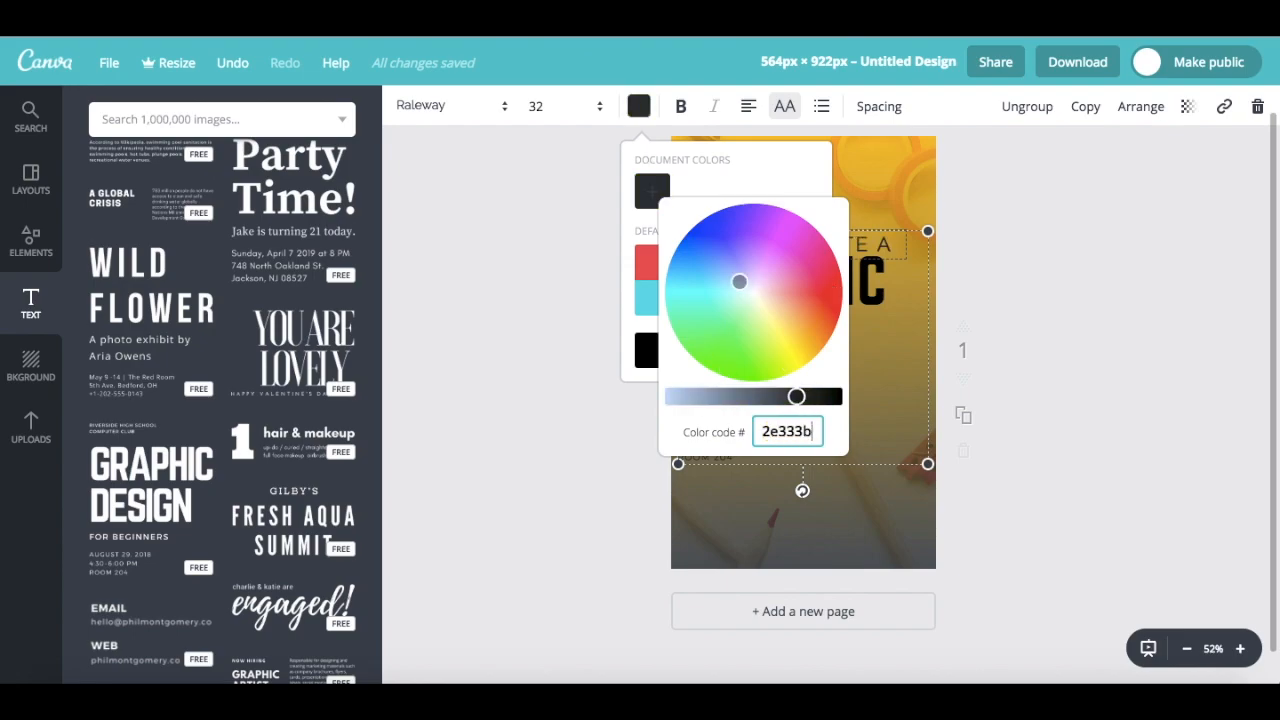
left_click(1115, 386)
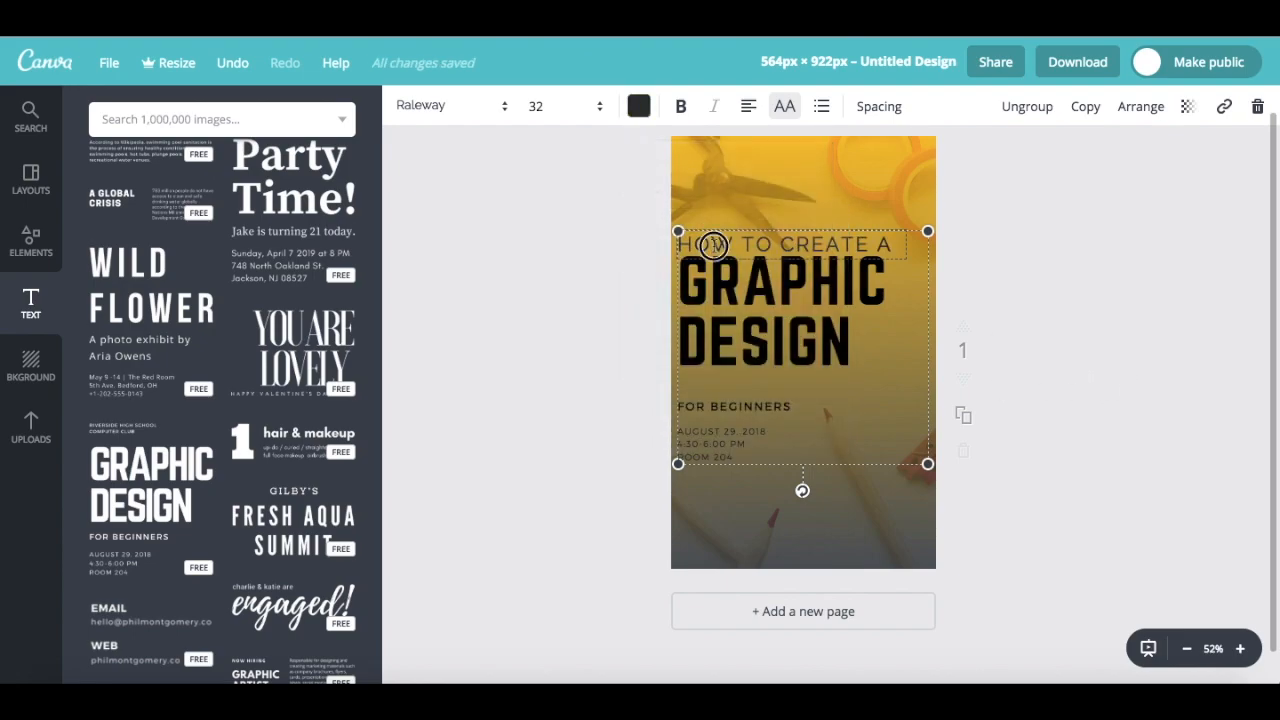
Make the "HOW TO CREATE A" line bold and center-align it
double_click(715, 245)
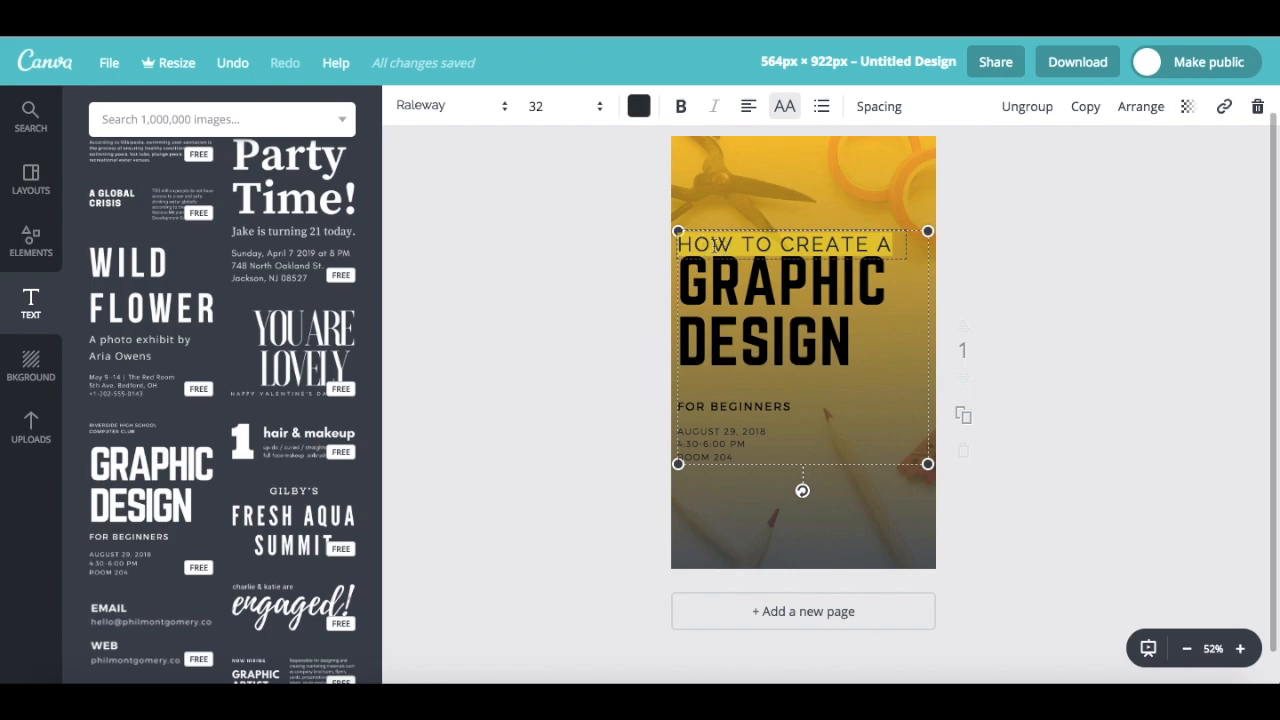
left_click(681, 110)
left_click(748, 106)
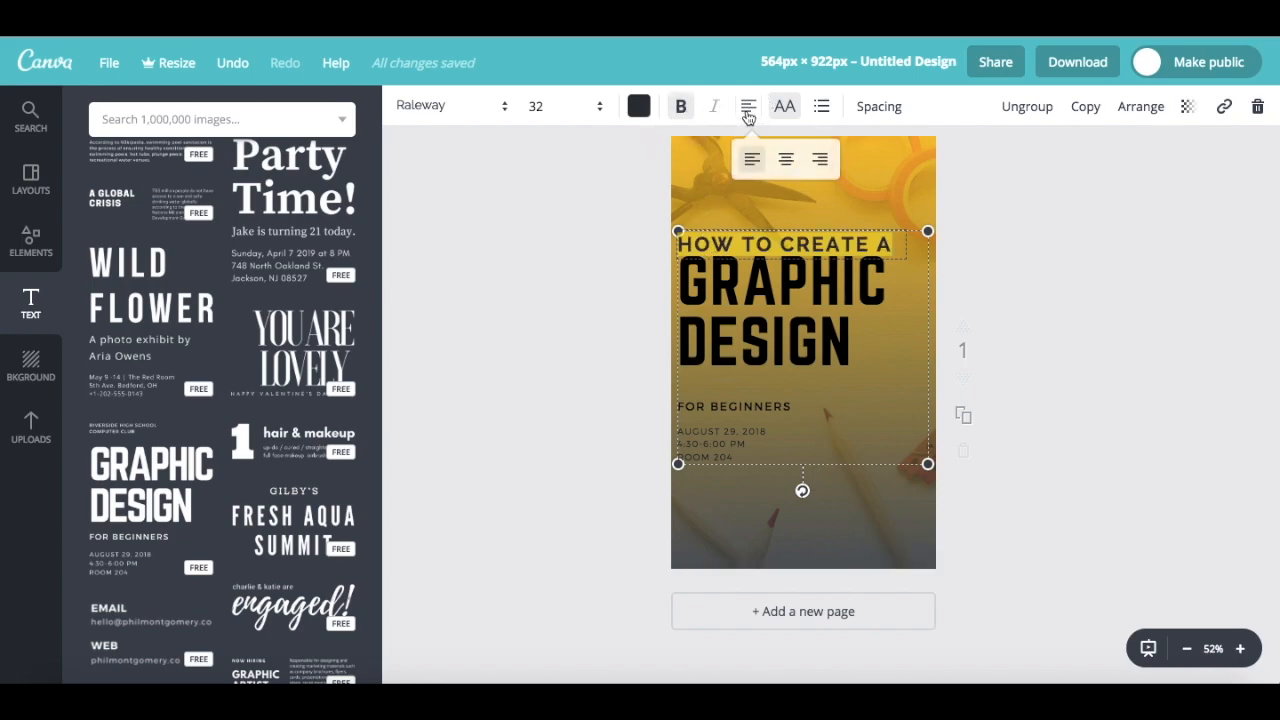
left_click(787, 158)
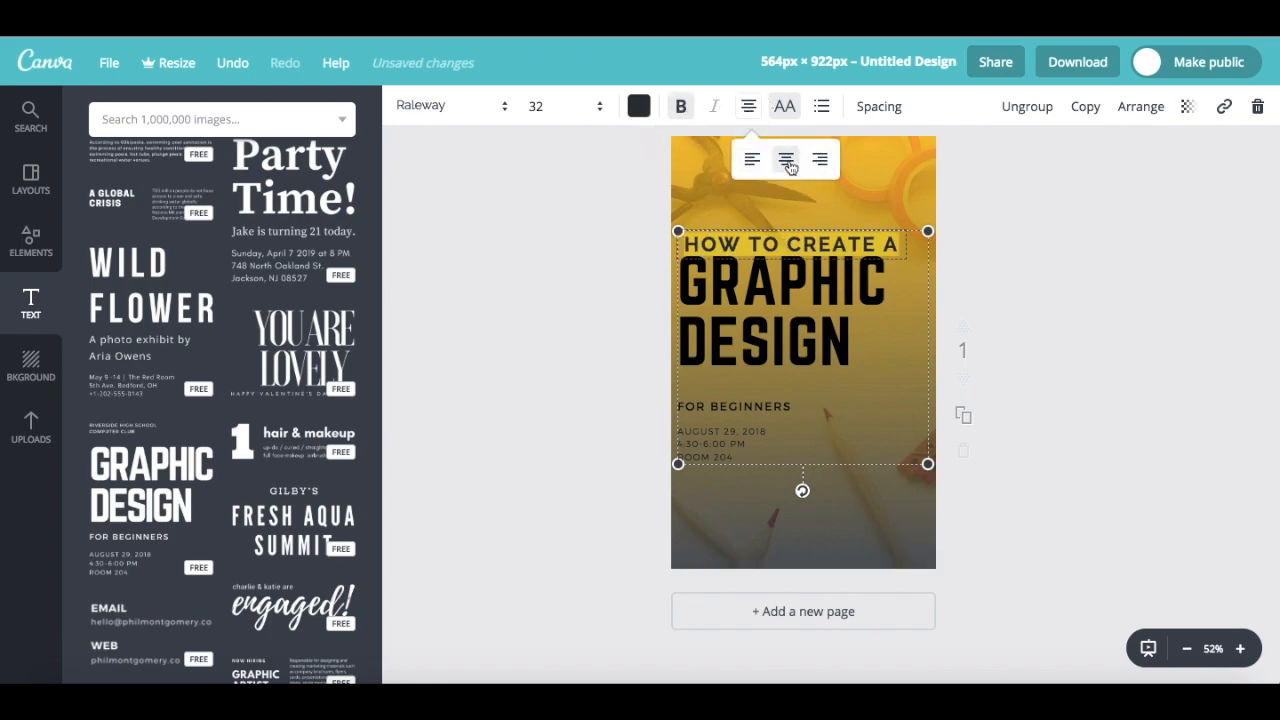
Set the letter spacing of the "HOW TO CREATE A" line to 110 and its line height to 1.02
left_click(881, 110)
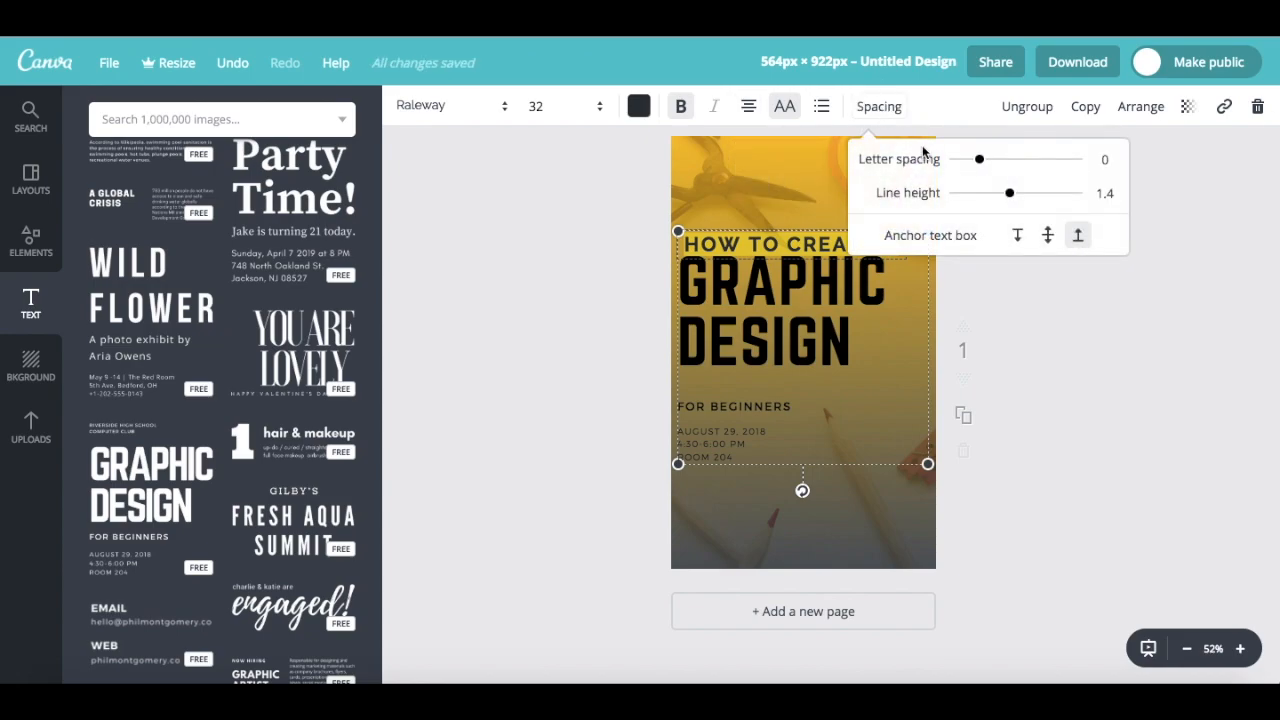
left_click_drag(978, 163, 994, 163)
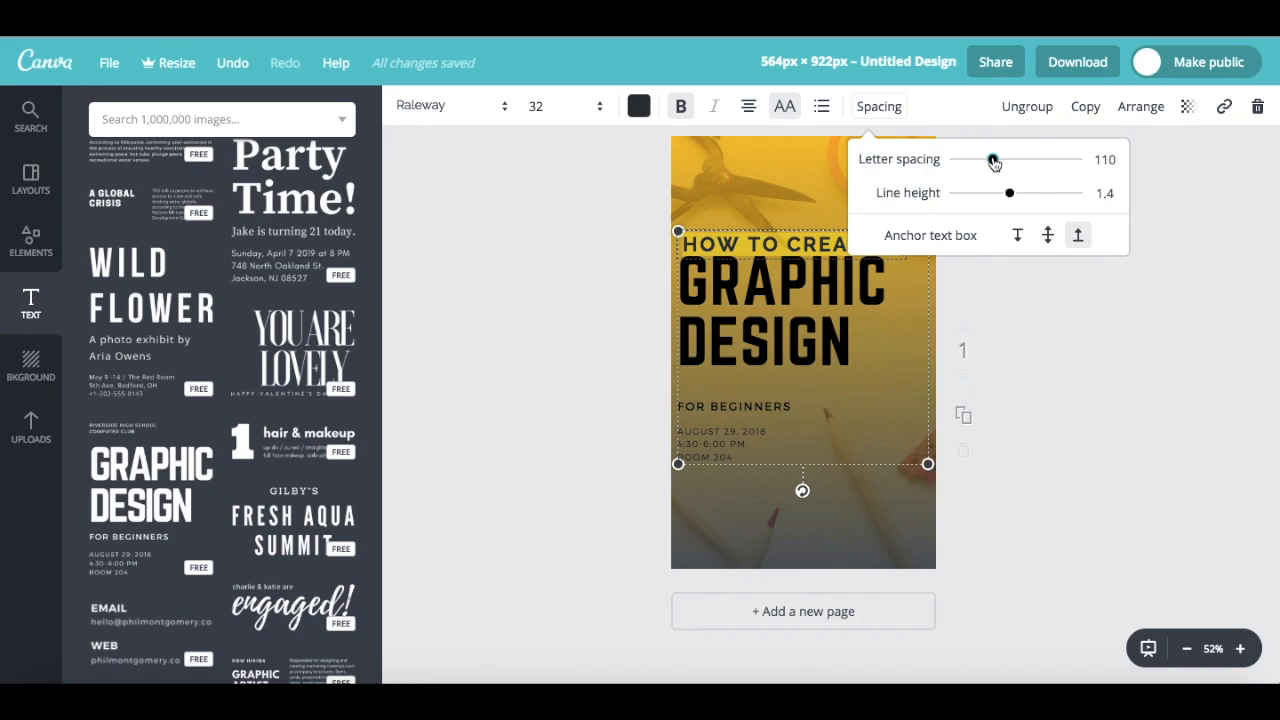
left_click_drag(1008, 195, 988, 200)
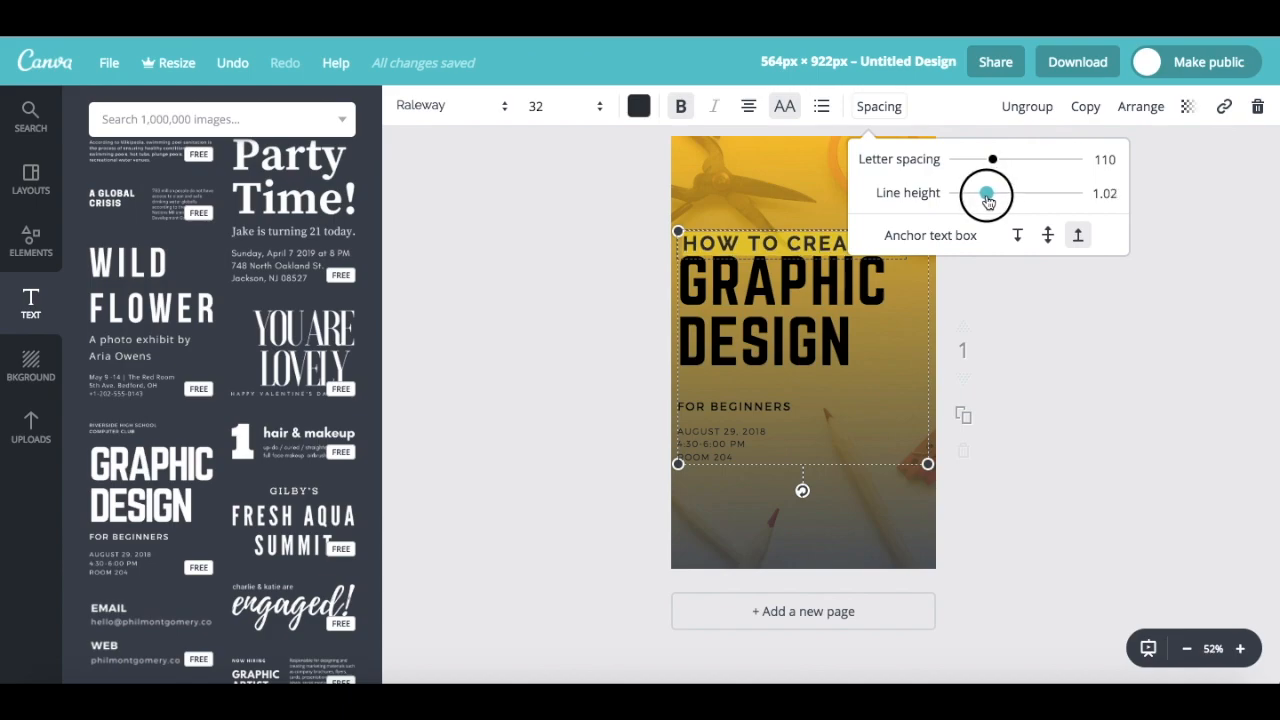
left_click(1202, 357)
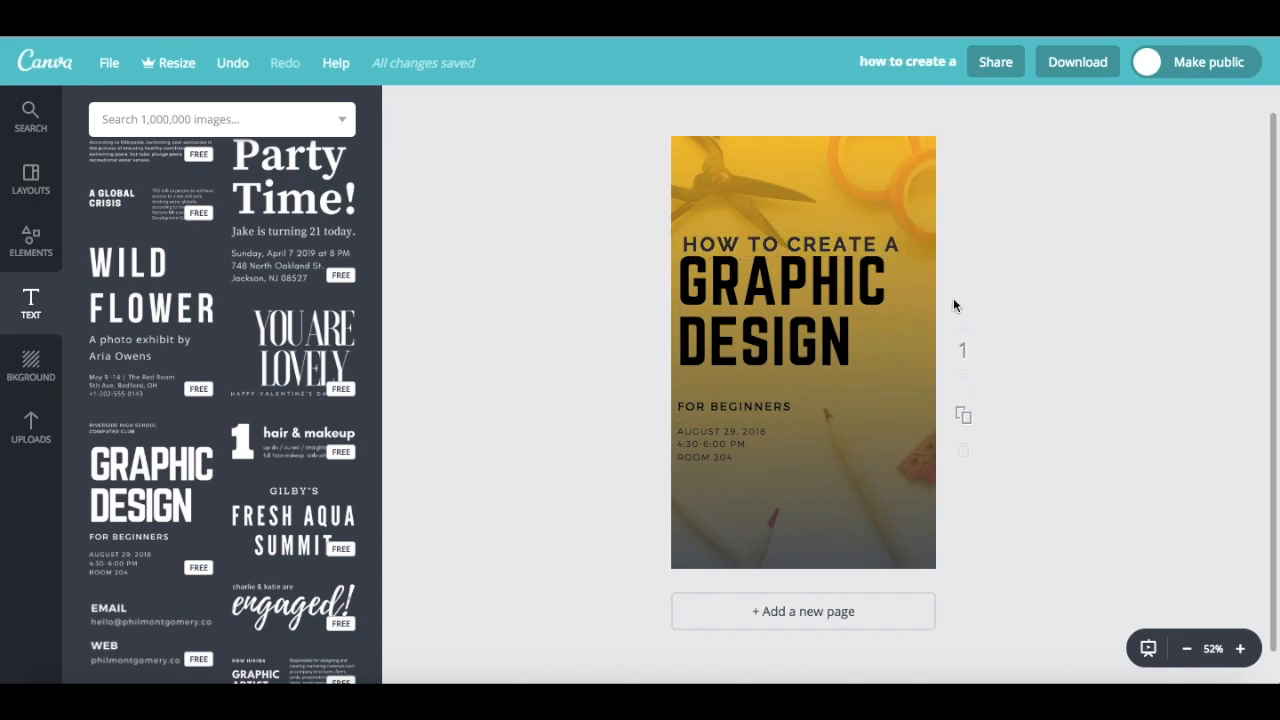
Replace the large "GRAPHIC DESIGN" title with "LOGO FOR FREE"
left_click(779, 336)
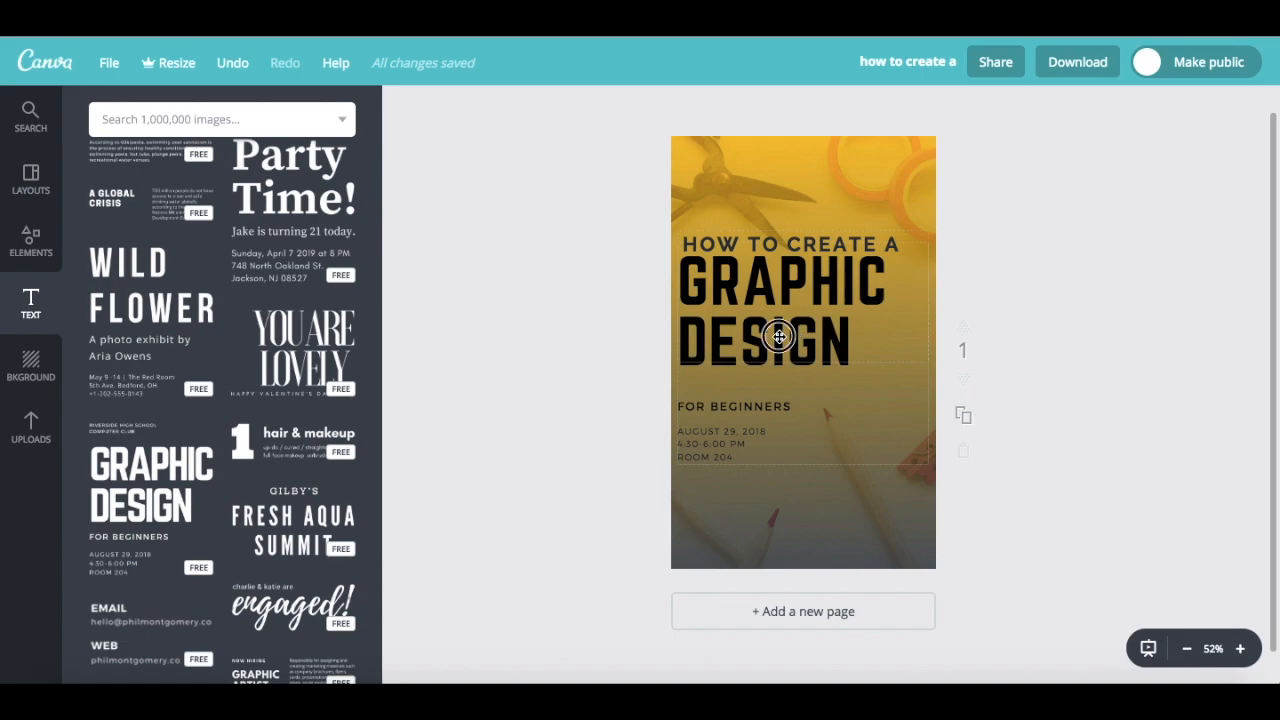
left_click_drag(853, 341, 666, 263)
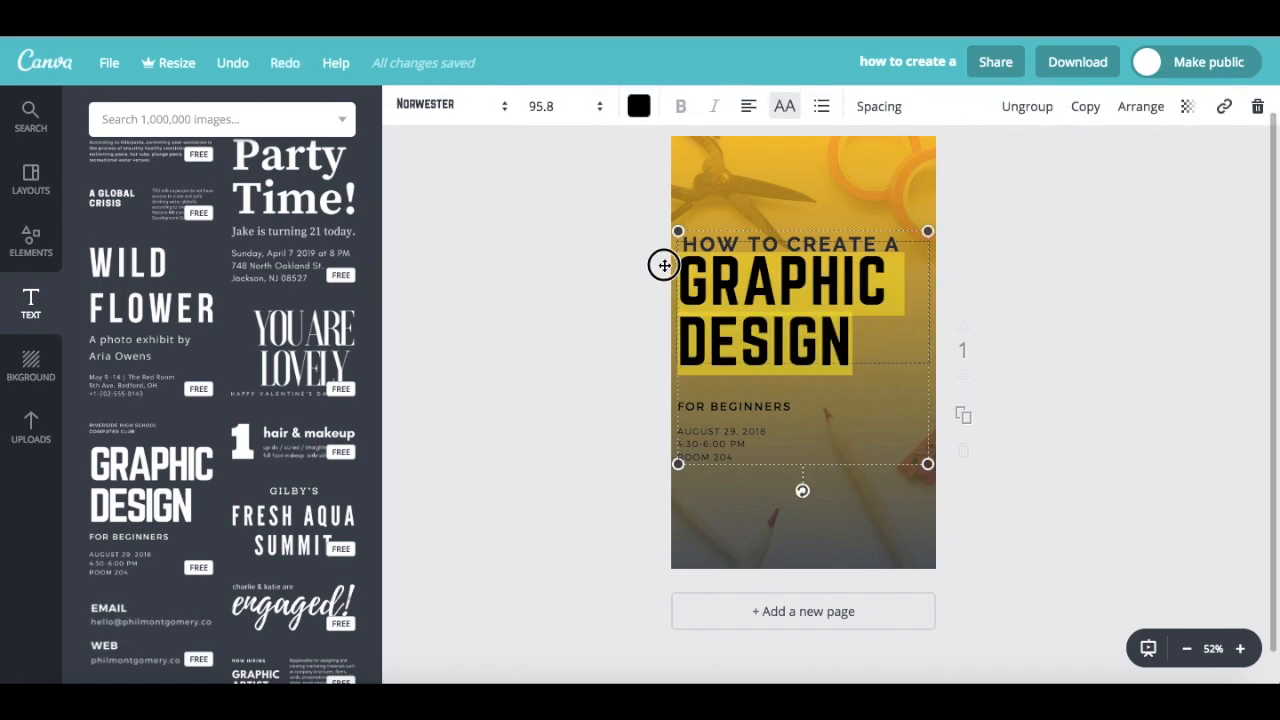
type("LOGO FOR FREE")
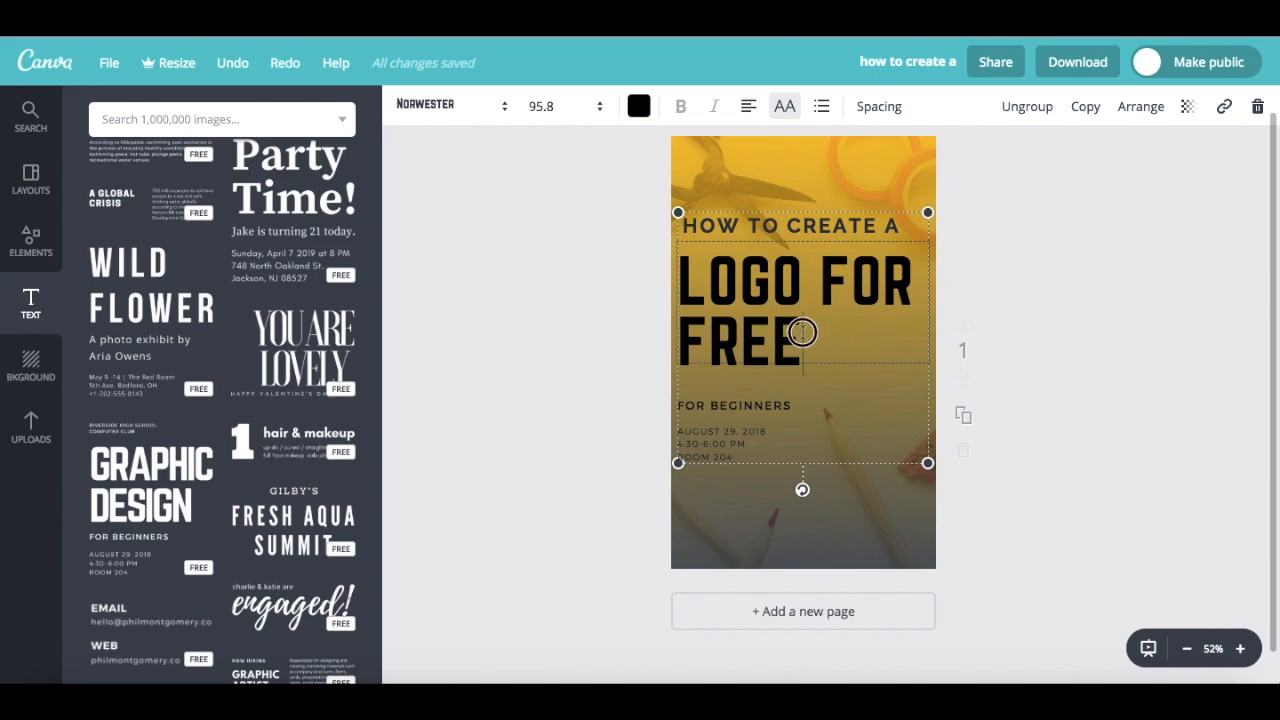
Set the "LOGO FOR FREE" title in the Raleway Heavy font at size 104
left_click_drag(800, 333, 667, 270)
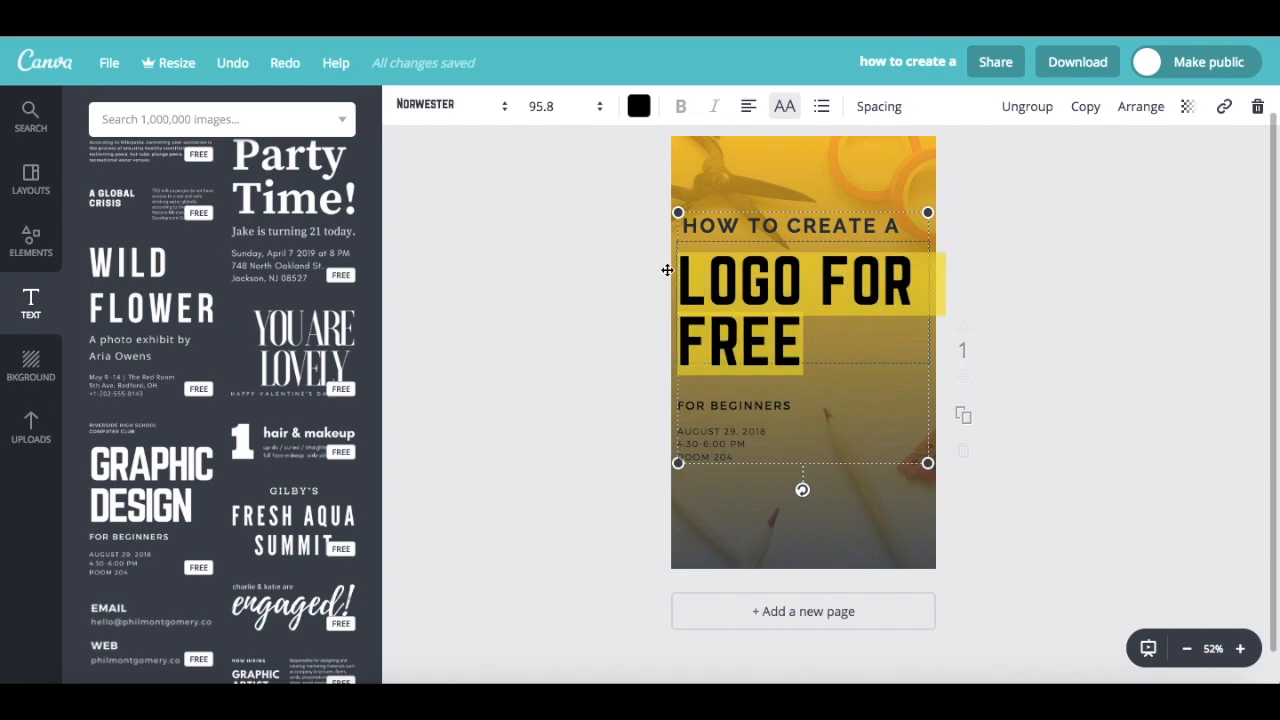
left_click(443, 107)
scroll(514, 409, "down", 3)
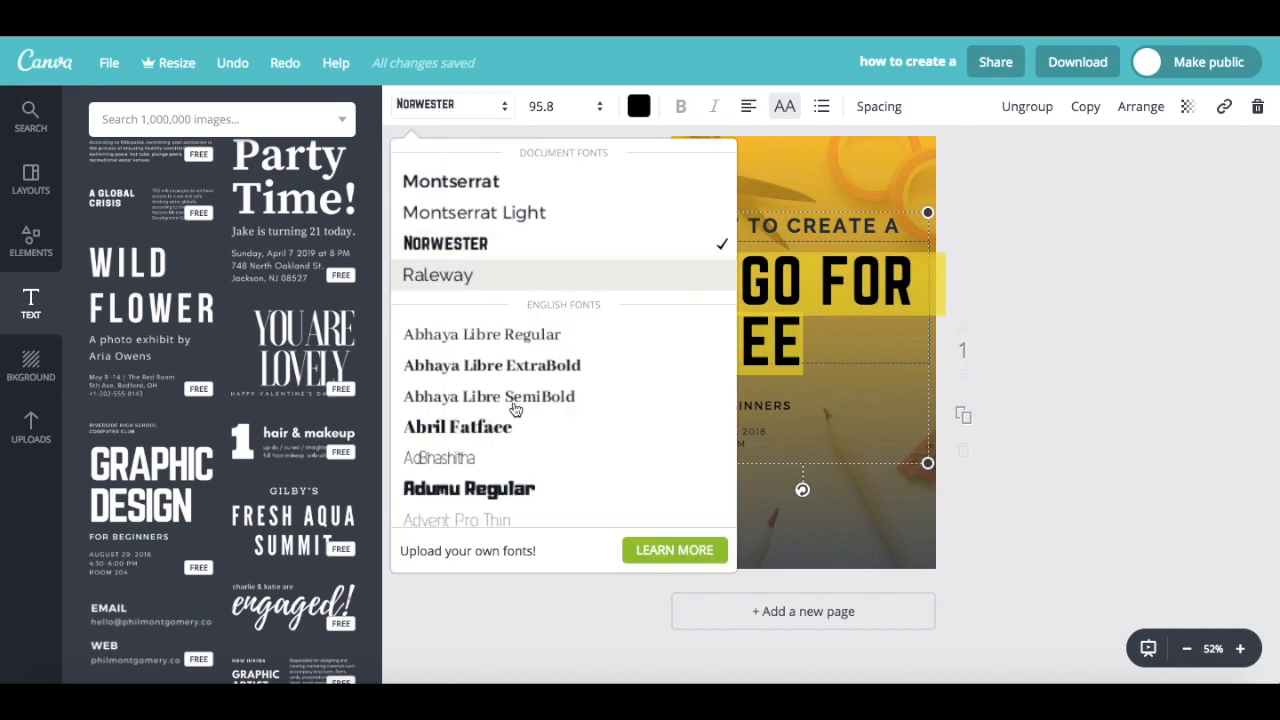
scroll(514, 409, "down", 20)
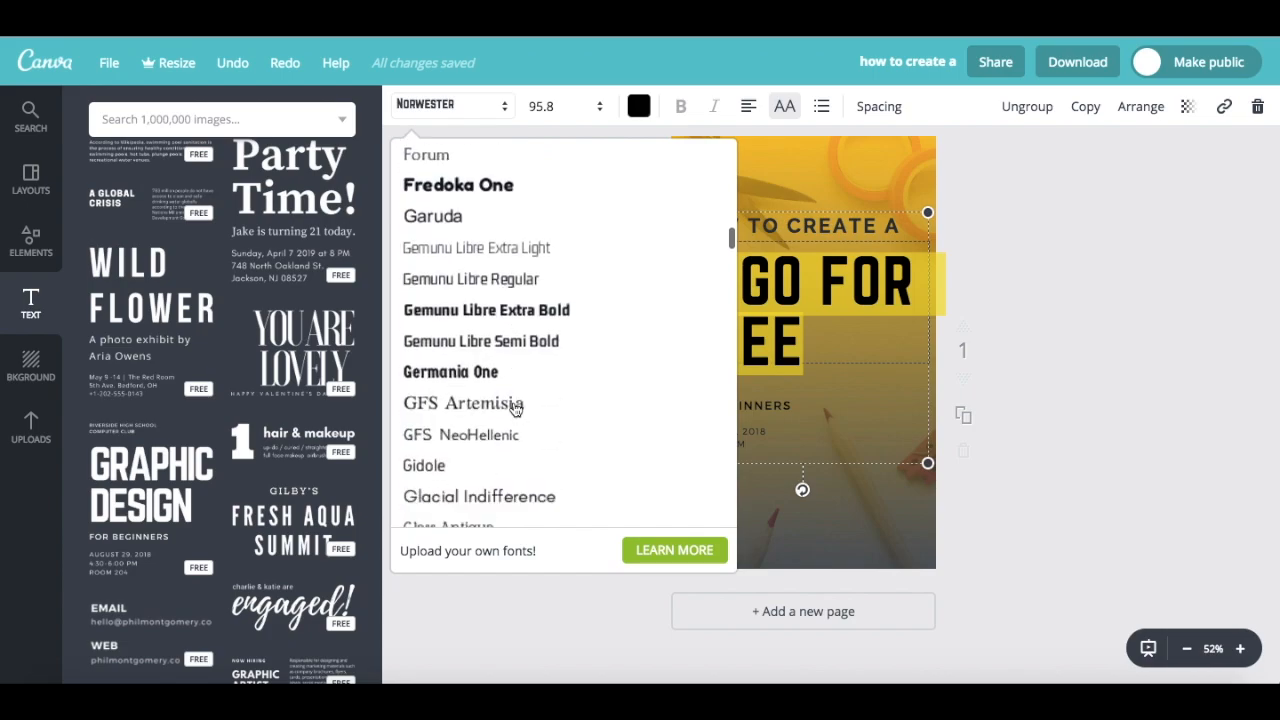
scroll(514, 409, "down", 20)
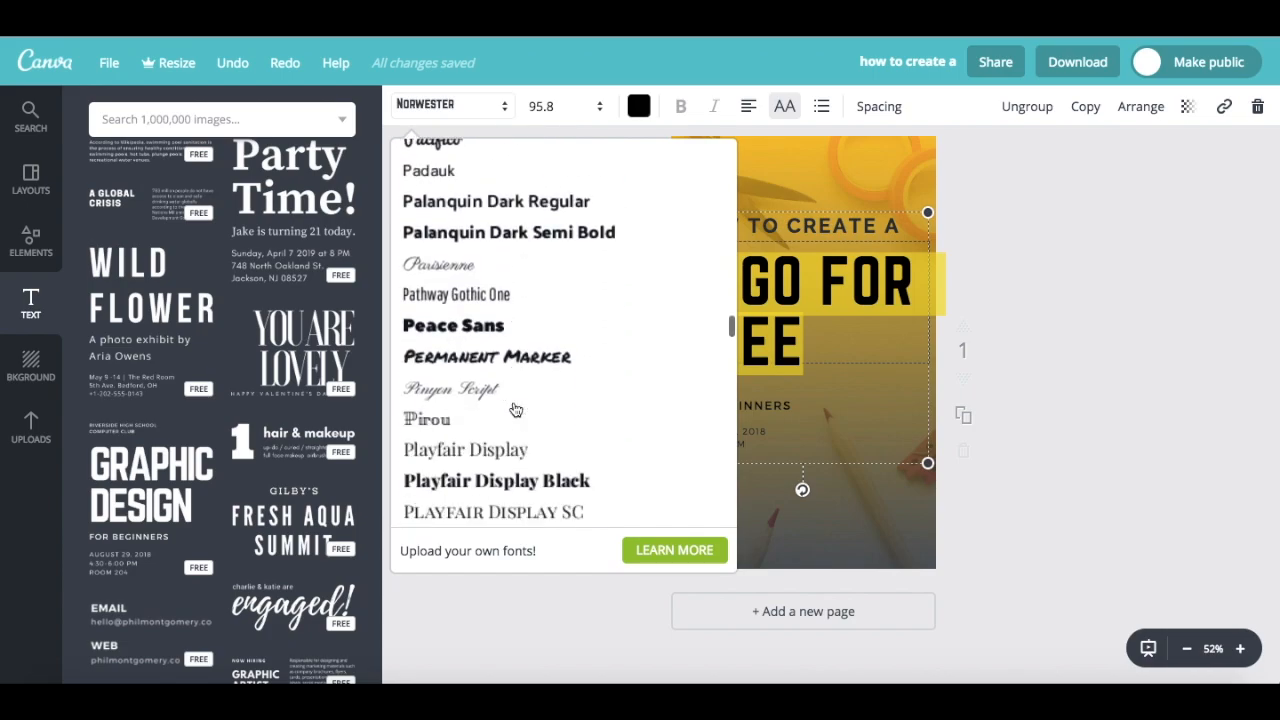
scroll(514, 409, "down", 2)
left_click(506, 207)
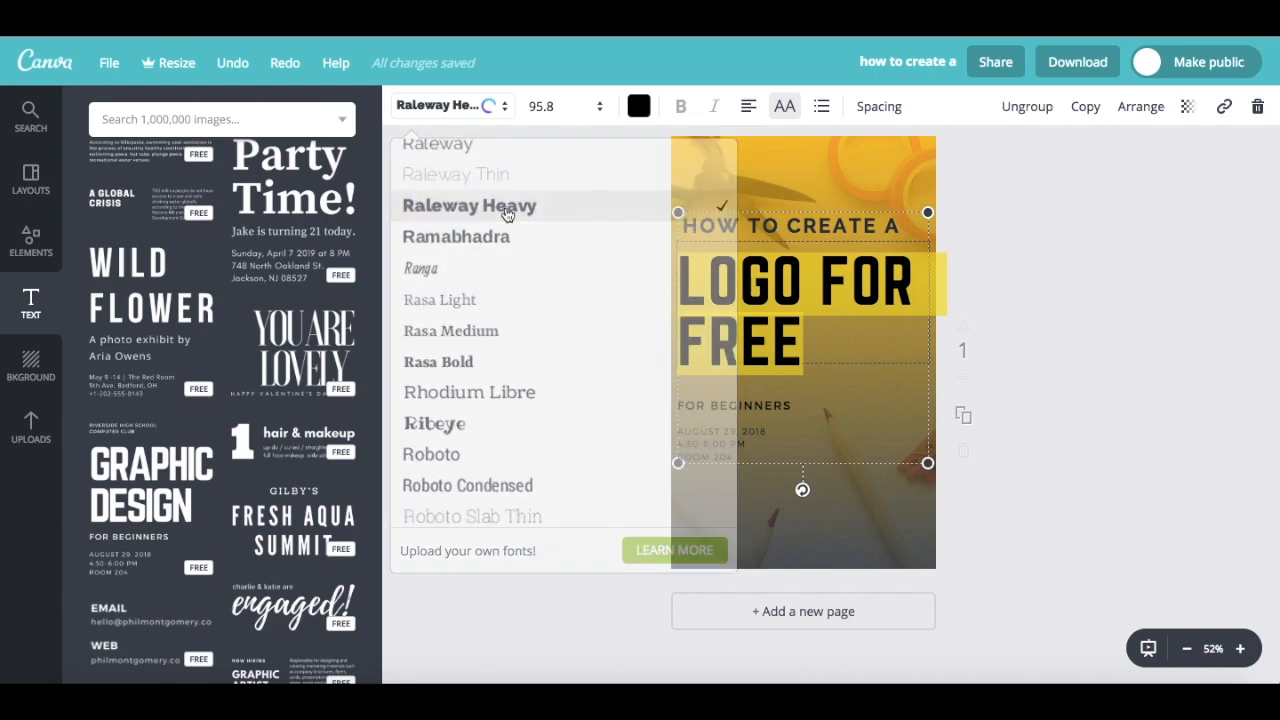
left_click(546, 106)
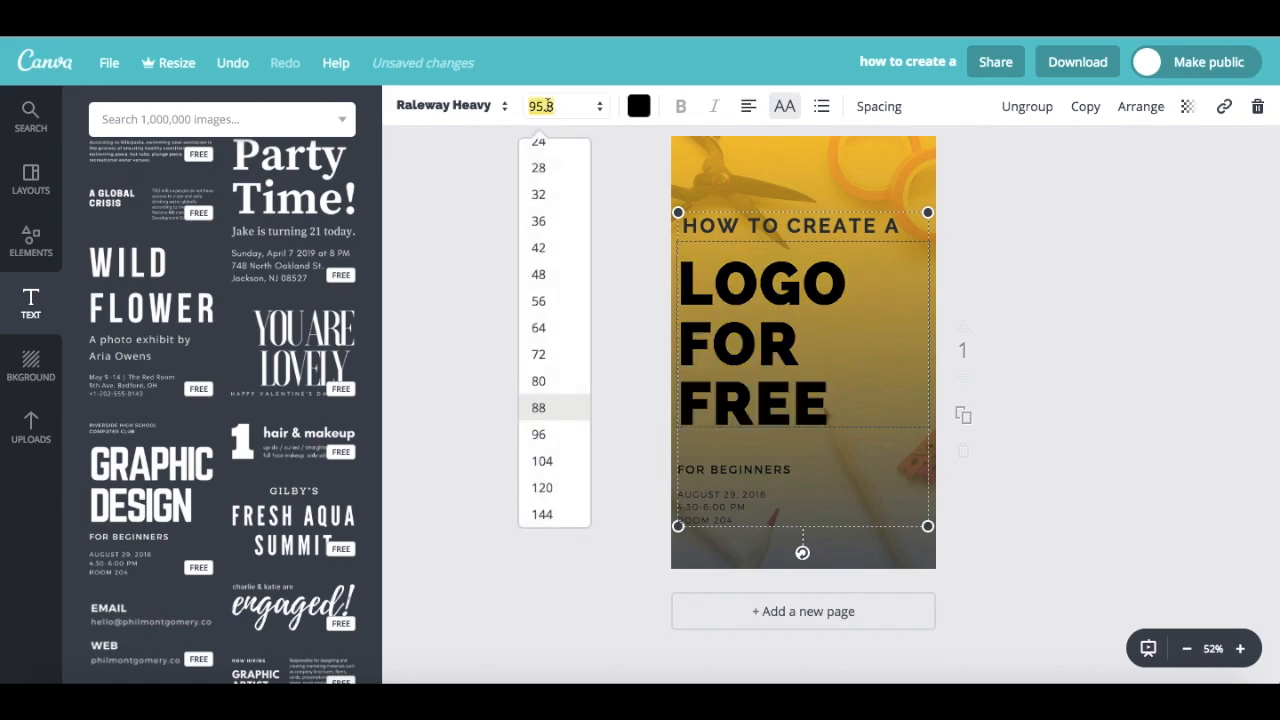
left_click(566, 466)
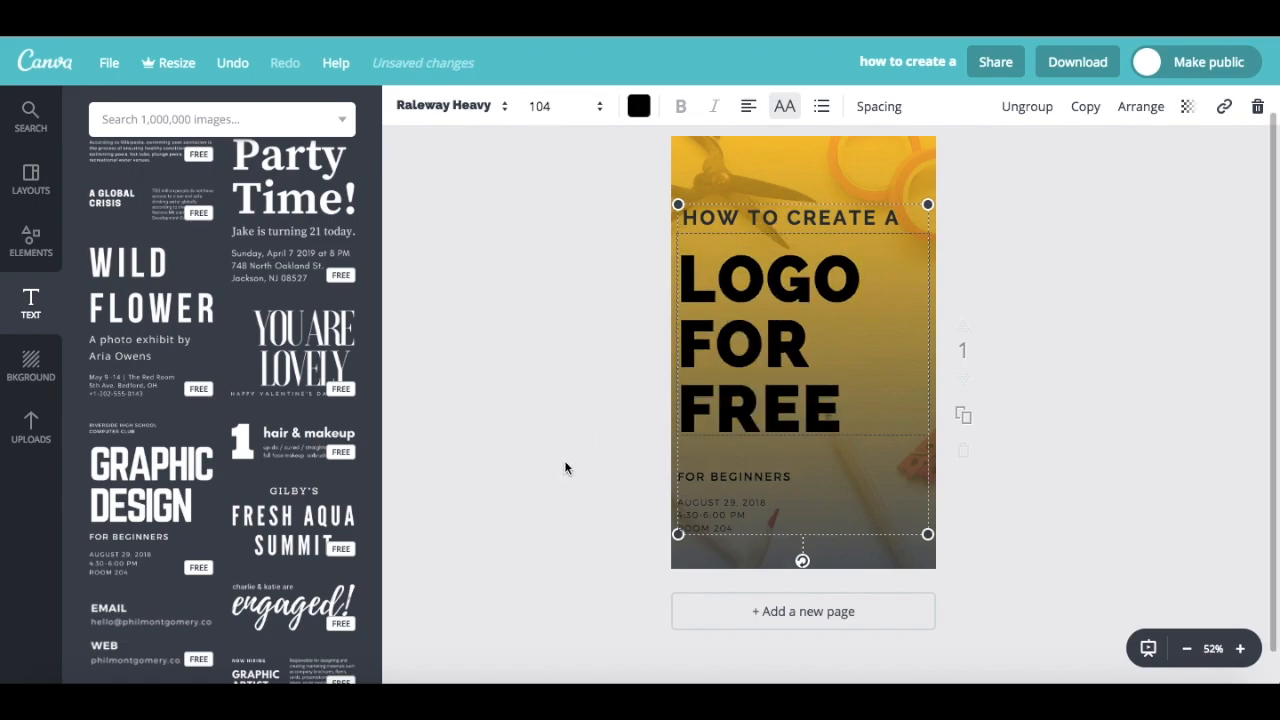
Color the "LOGO FOR FREE" title white and set its letter spacing to 0
left_click(646, 108)
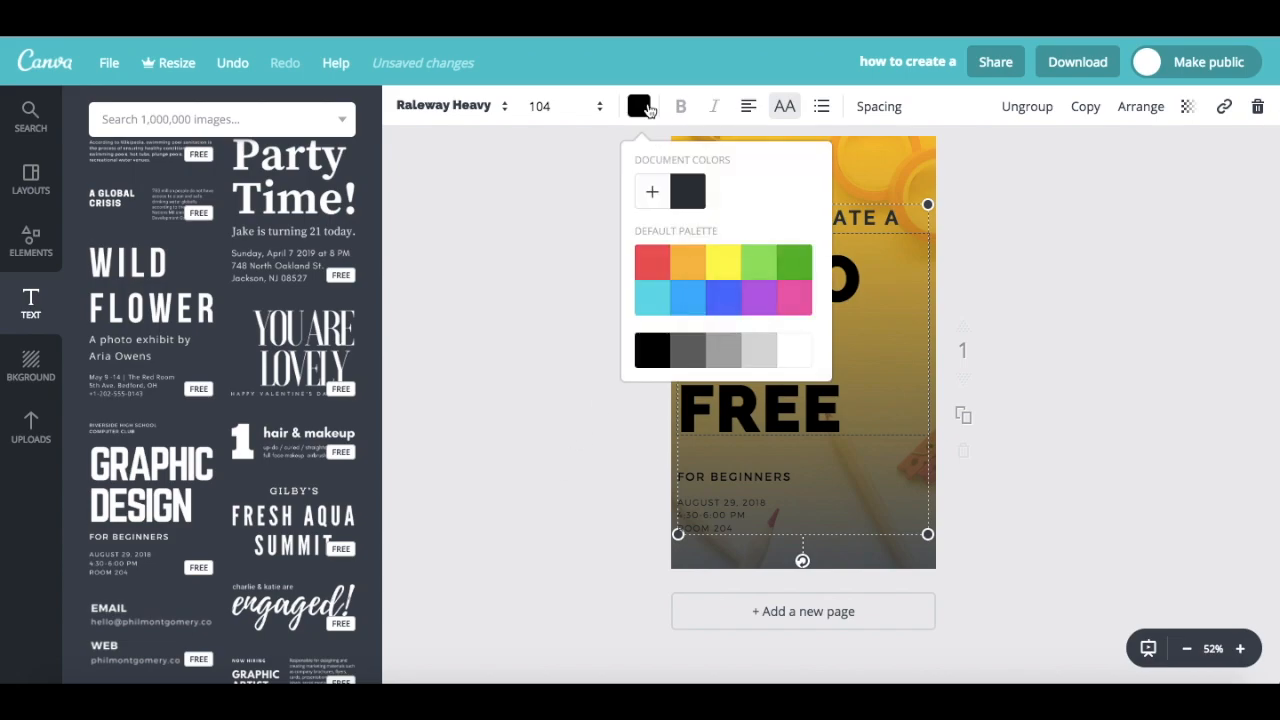
left_click(797, 357)
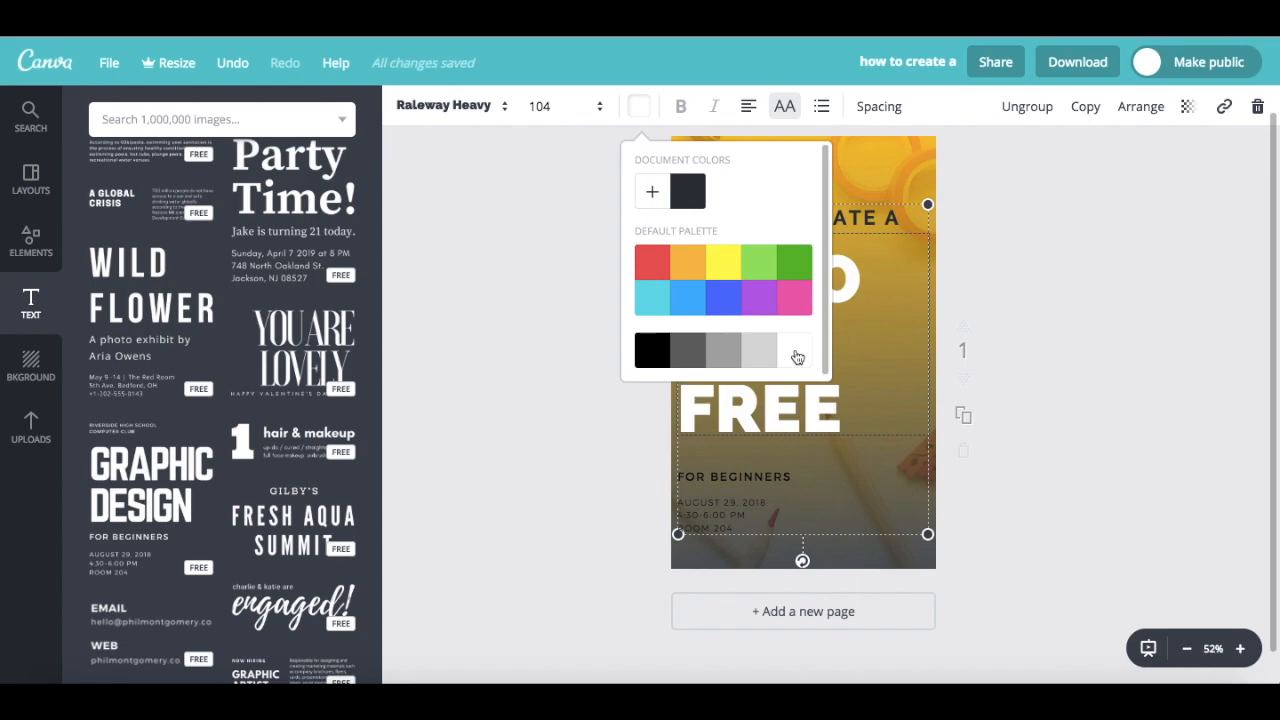
left_click(875, 108)
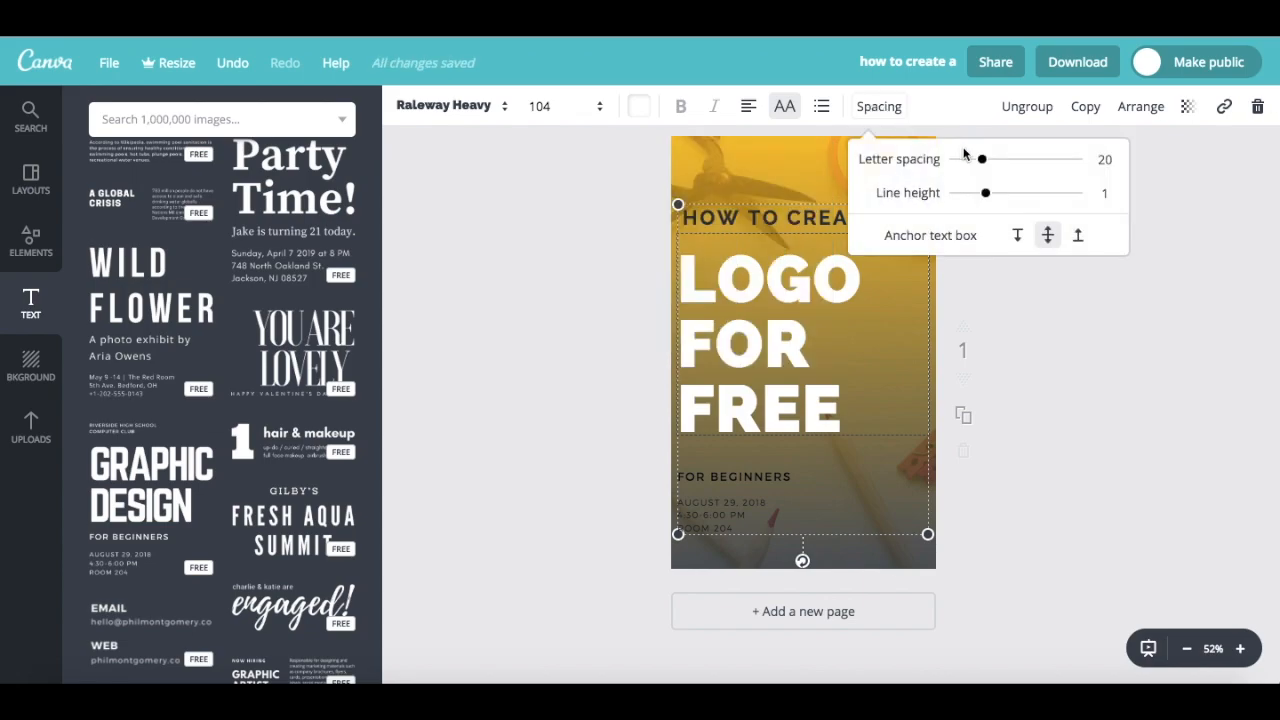
left_click_drag(982, 159, 980, 164)
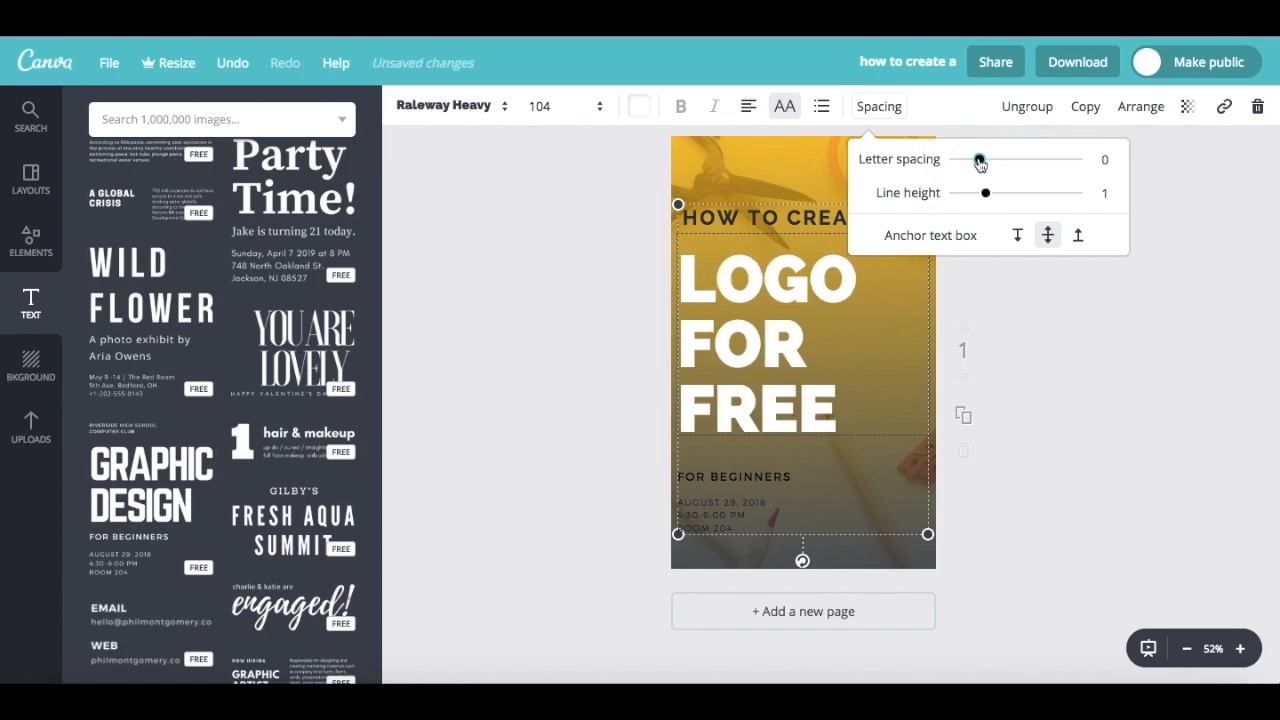
left_click(1038, 368)
Center-align the "LOGO FOR FREE" title
left_click_drag(680, 277, 845, 410)
left_click(748, 106)
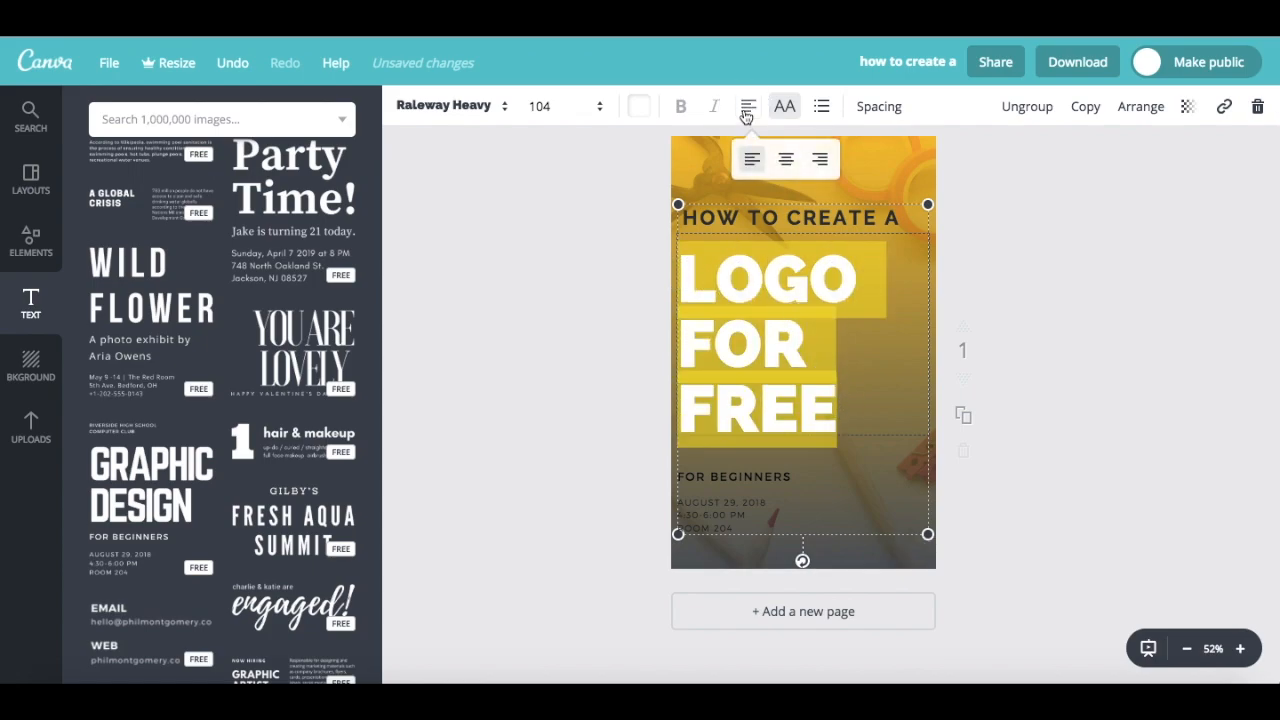
left_click(786, 159)
left_click(1056, 316)
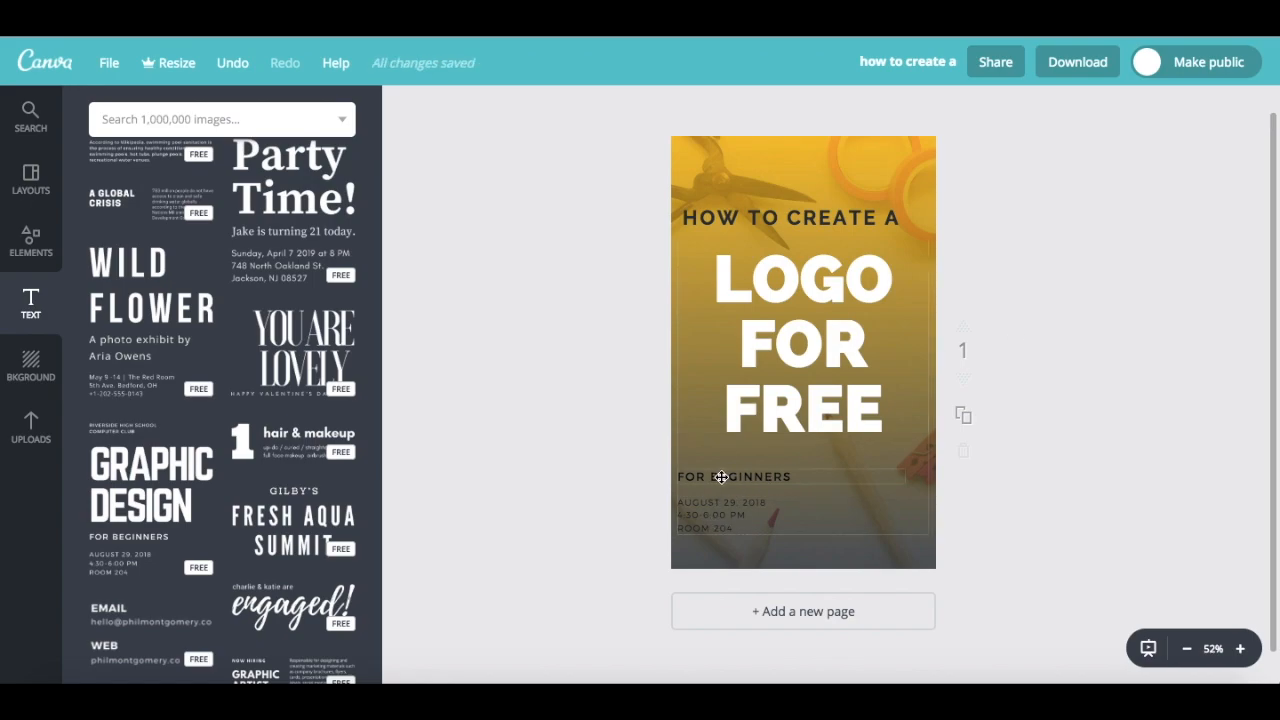
Replace the "FOR BEGINNERS" line below the title with "EVEN IF YOU DON'T KNOW ANYTHING ABOUT DESIGN"
left_click(721, 477)
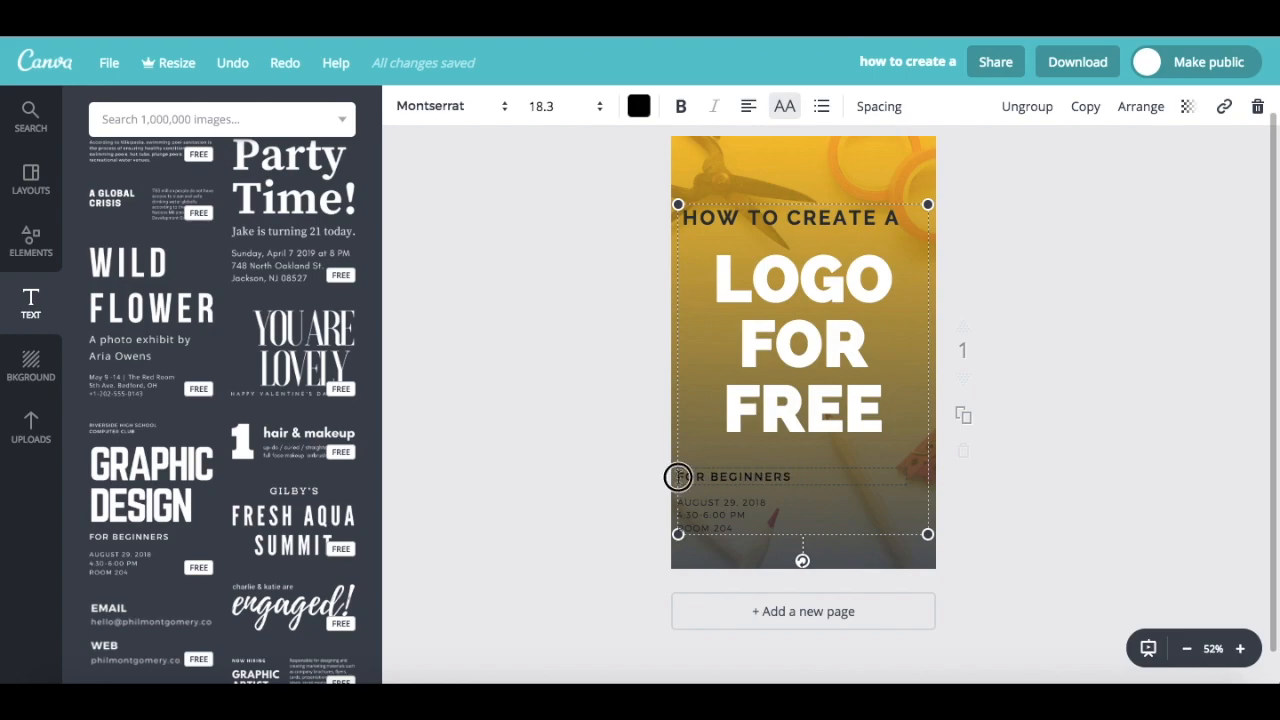
left_click_drag(680, 476, 812, 477)
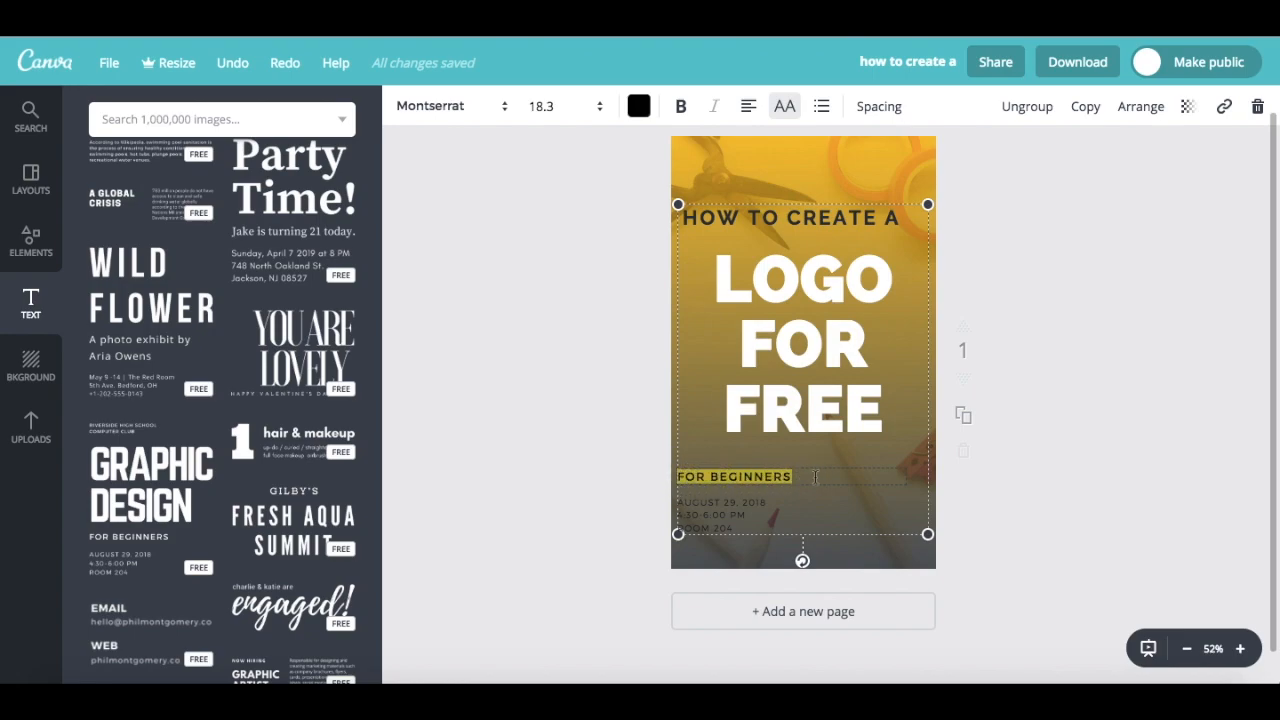
type("EVEN IF YOU DON'T KNOW ANYTHING ABOUT DESIGN")
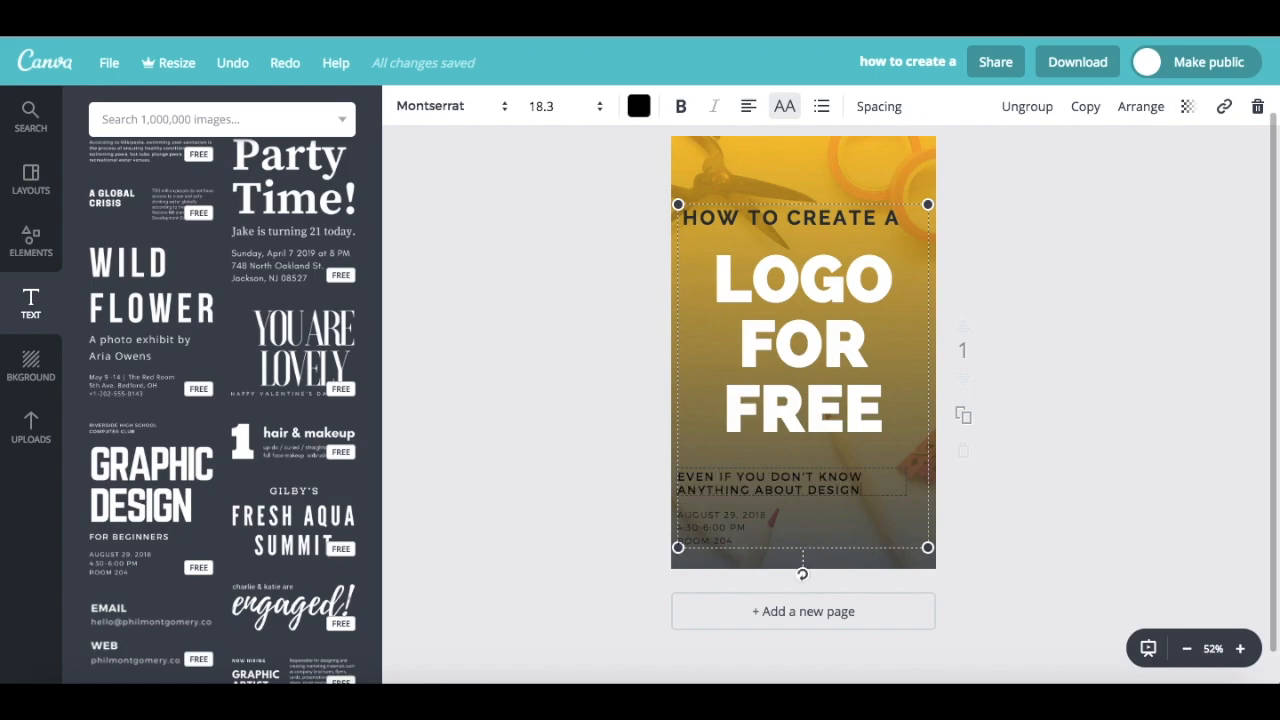
Set the "EVEN IF YOU DON'T KNOW ANYTHING ABOUT DESIGN" text in the Raleway font at size 24
left_click_drag(858, 488, 677, 470)
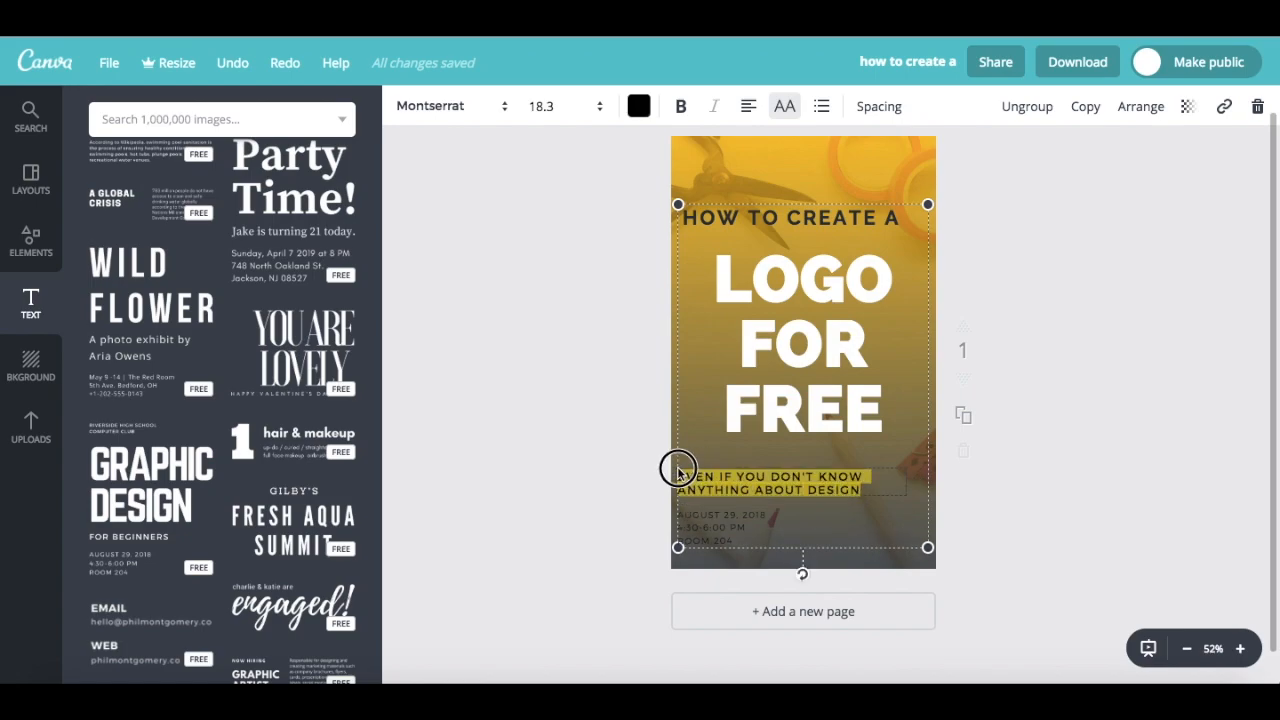
left_click(480, 106)
left_click(476, 252)
left_click(572, 110)
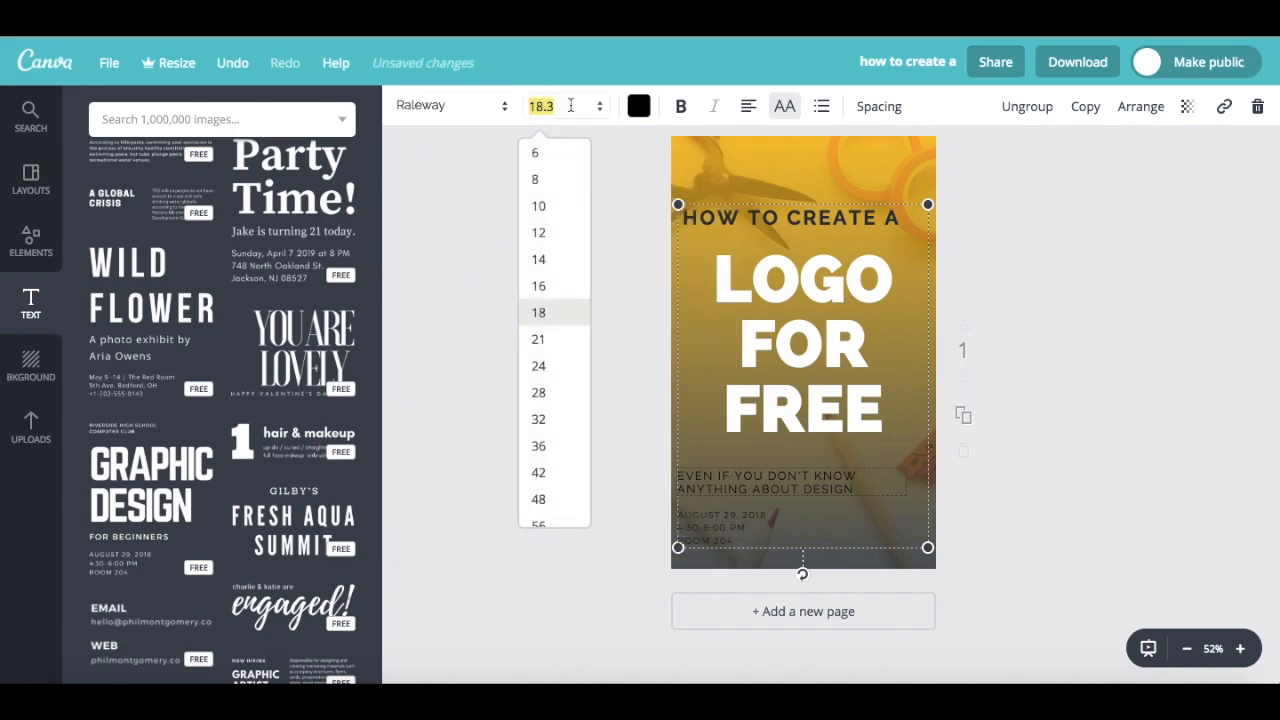
left_click(538, 365)
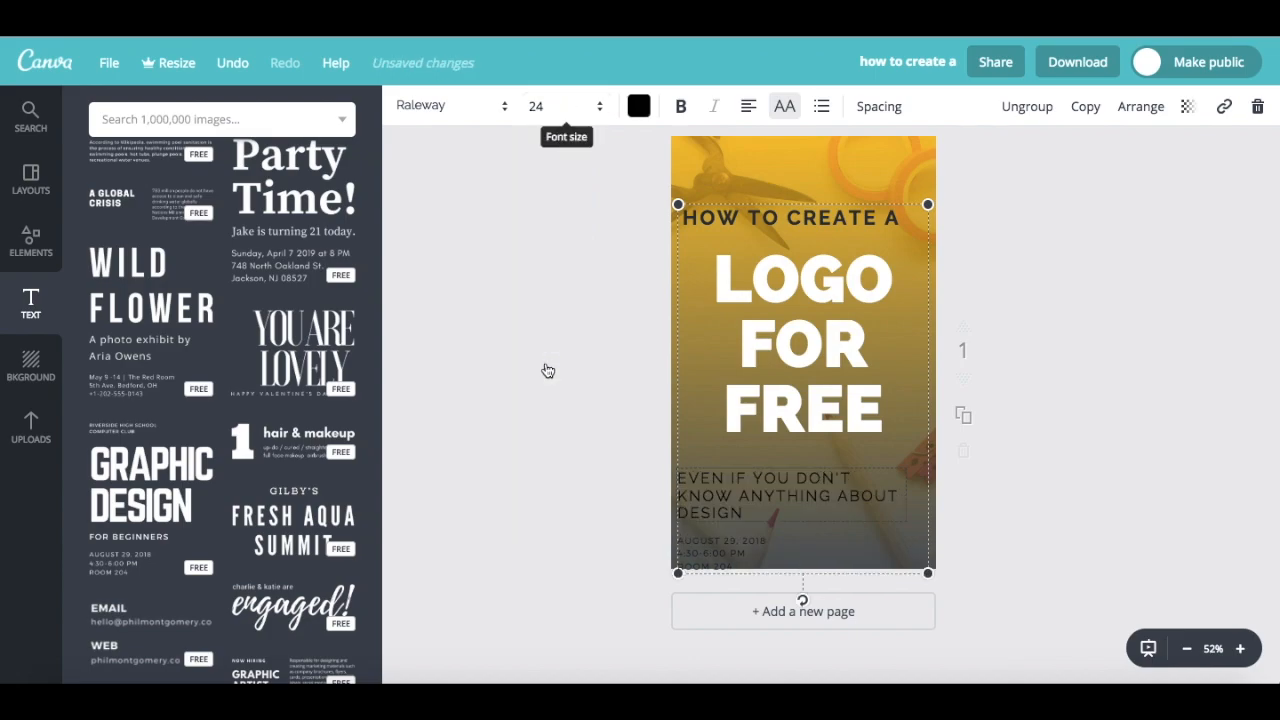
Color the "EVEN IF YOU DON'T KNOW ANYTHING ABOUT DESIGN" text with the custom color code fcb900
left_click(639, 106)
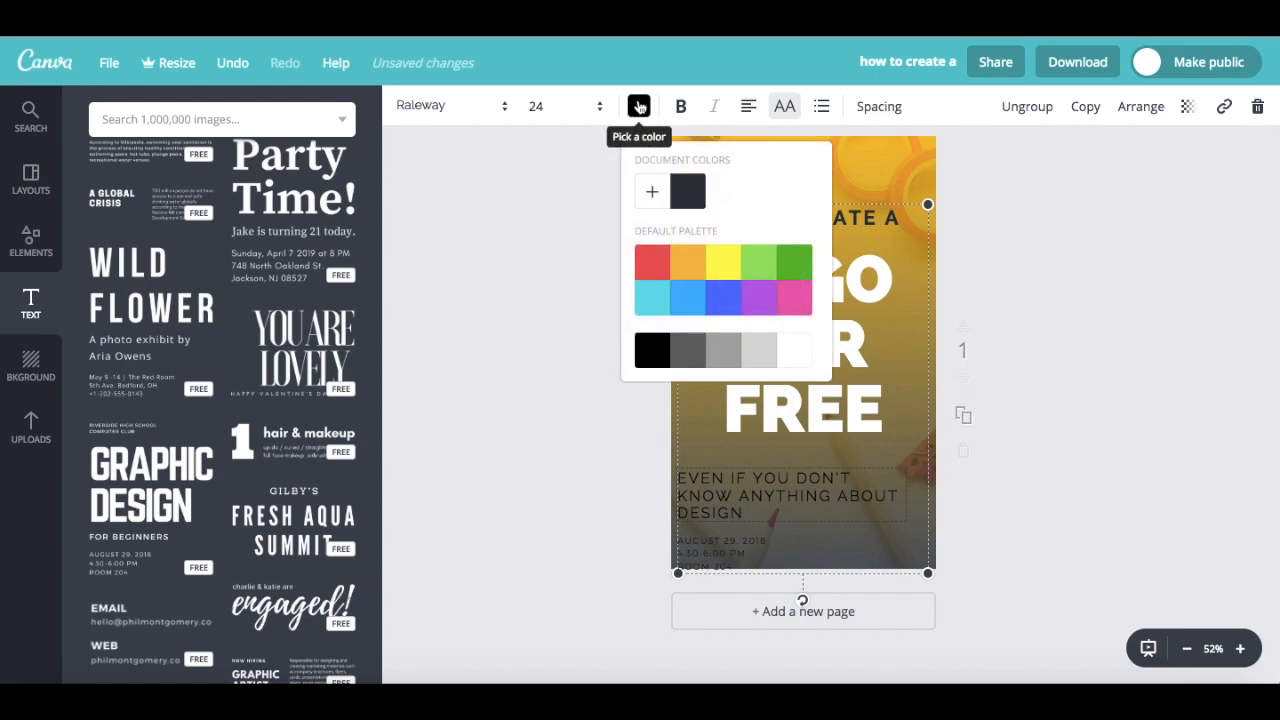
left_click(651, 194)
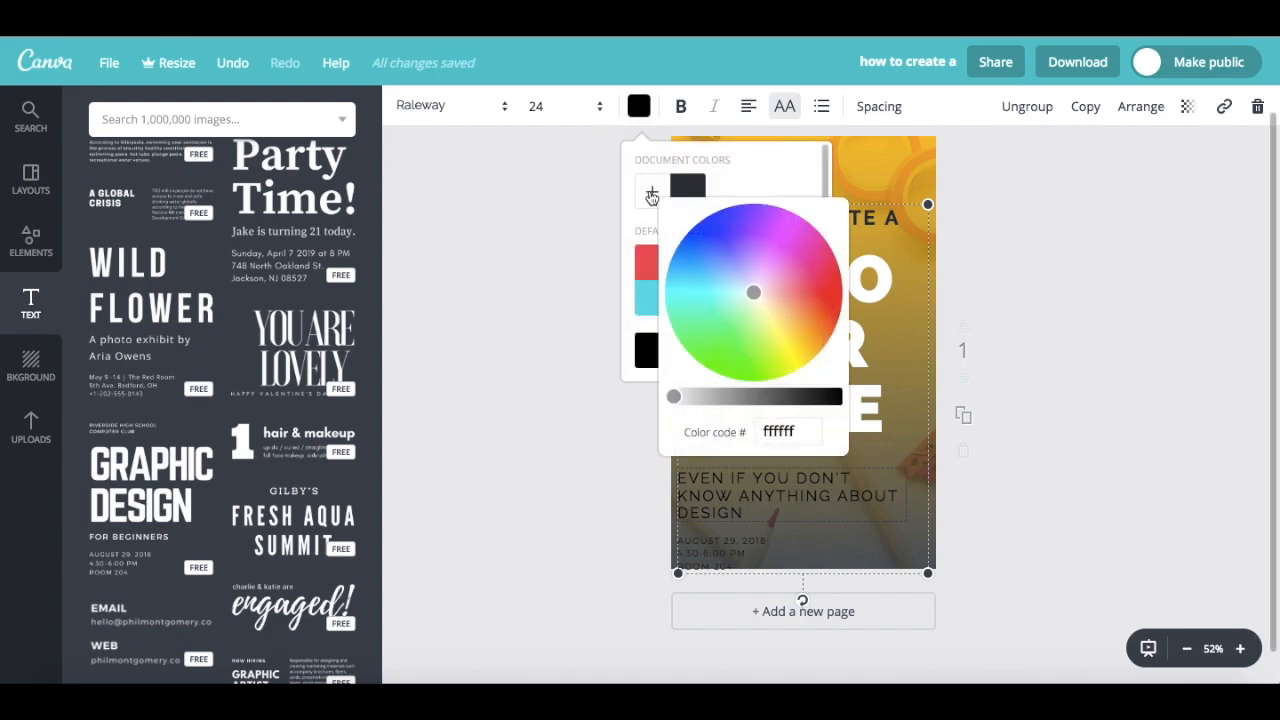
left_click(764, 432)
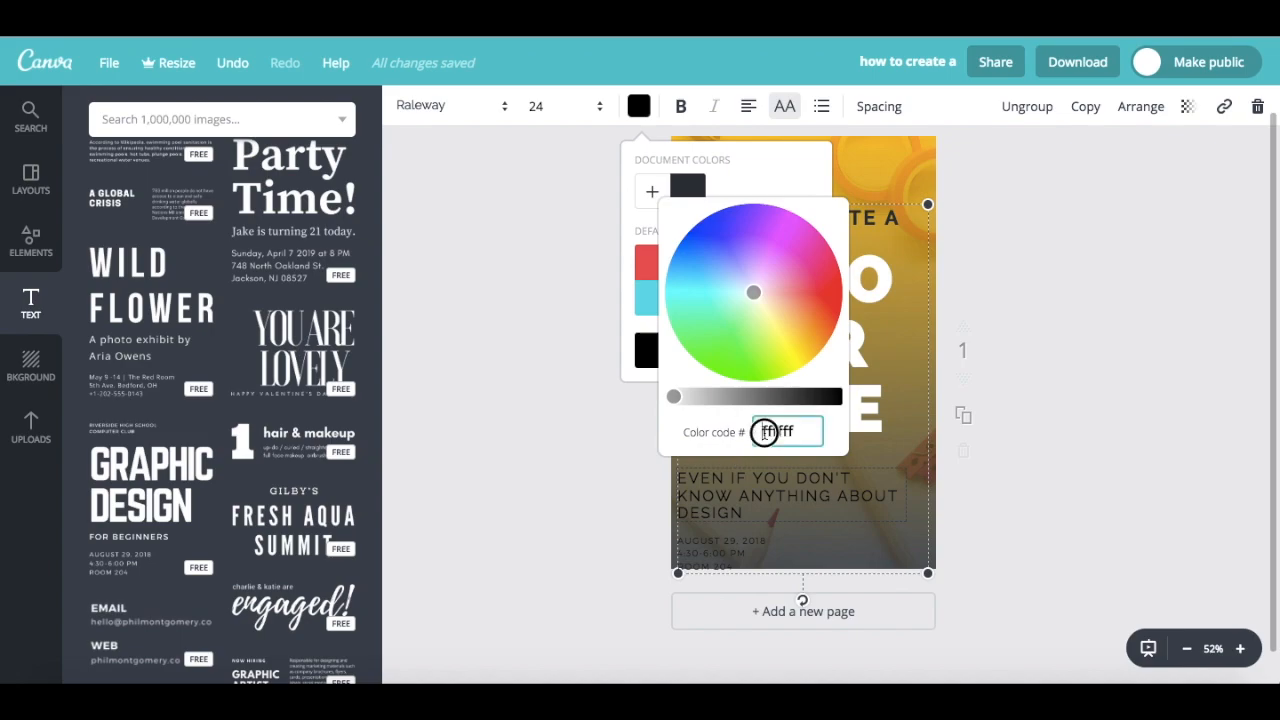
type("fcb90")
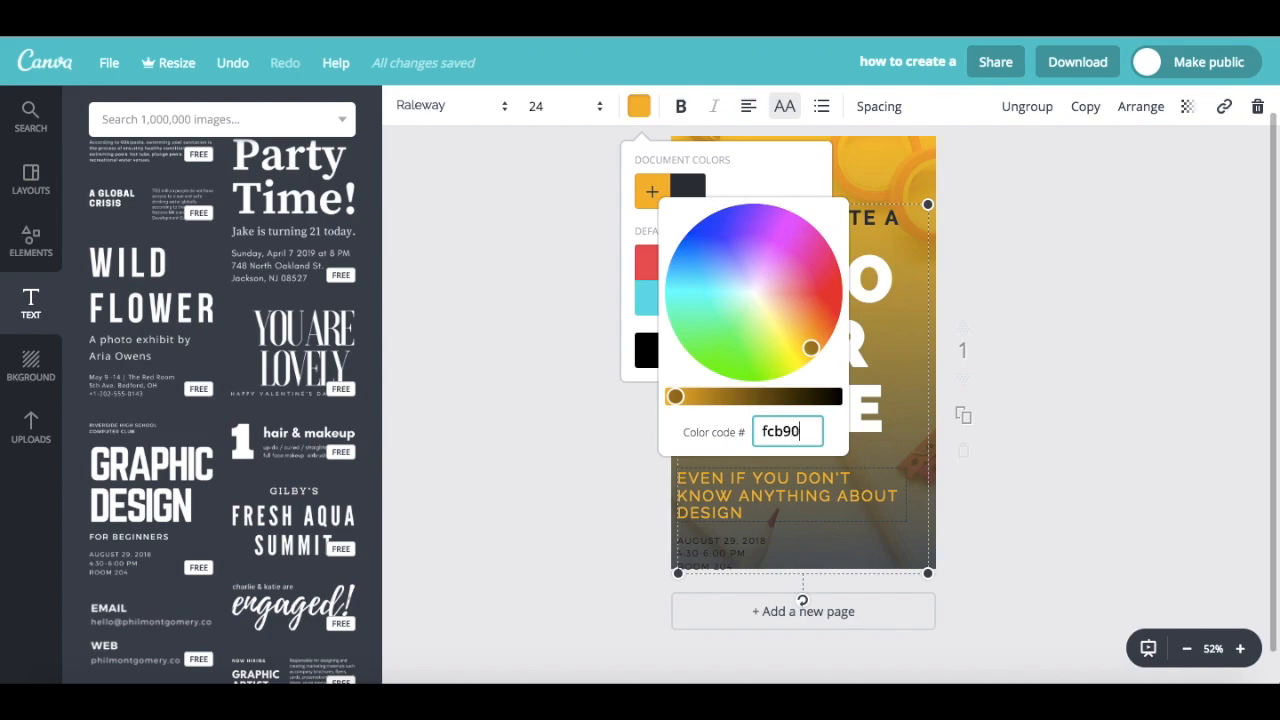
key("Return")
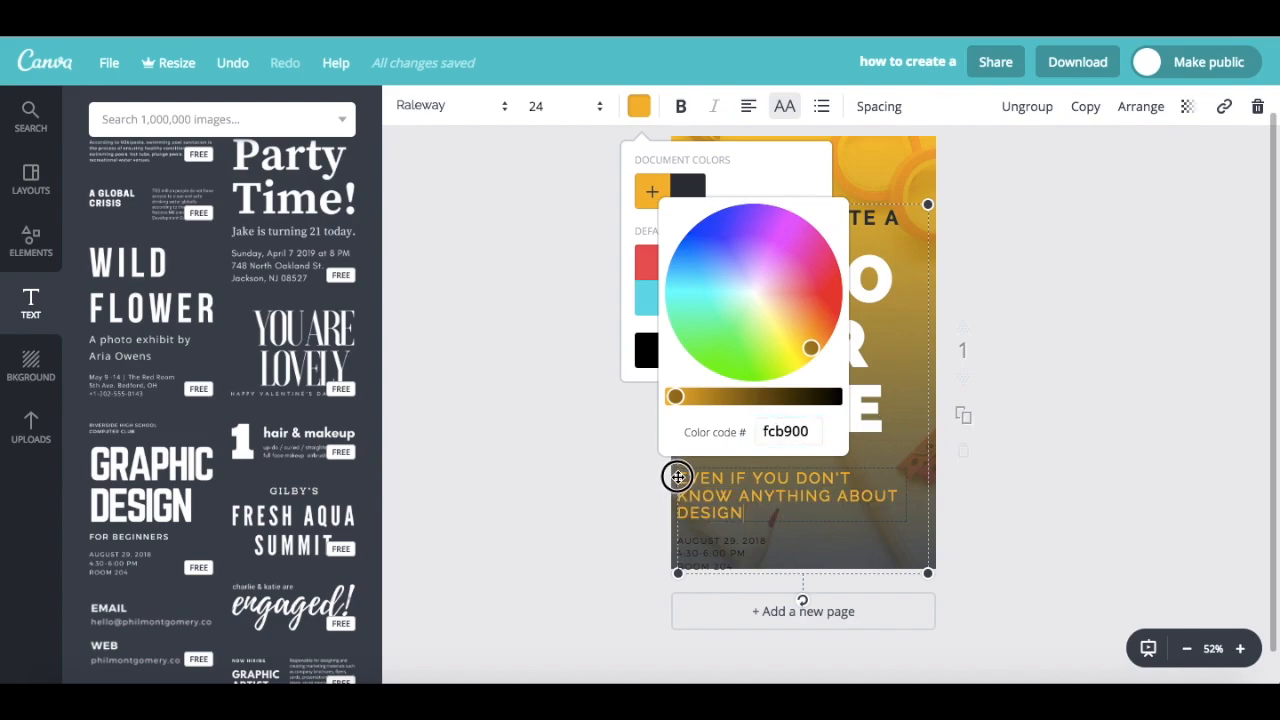
Make the "EVEN IF YOU DON'T KNOW ANYTHING ABOUT DESIGN" text bold and center-align it
triple_click(672, 476)
left_click(680, 106)
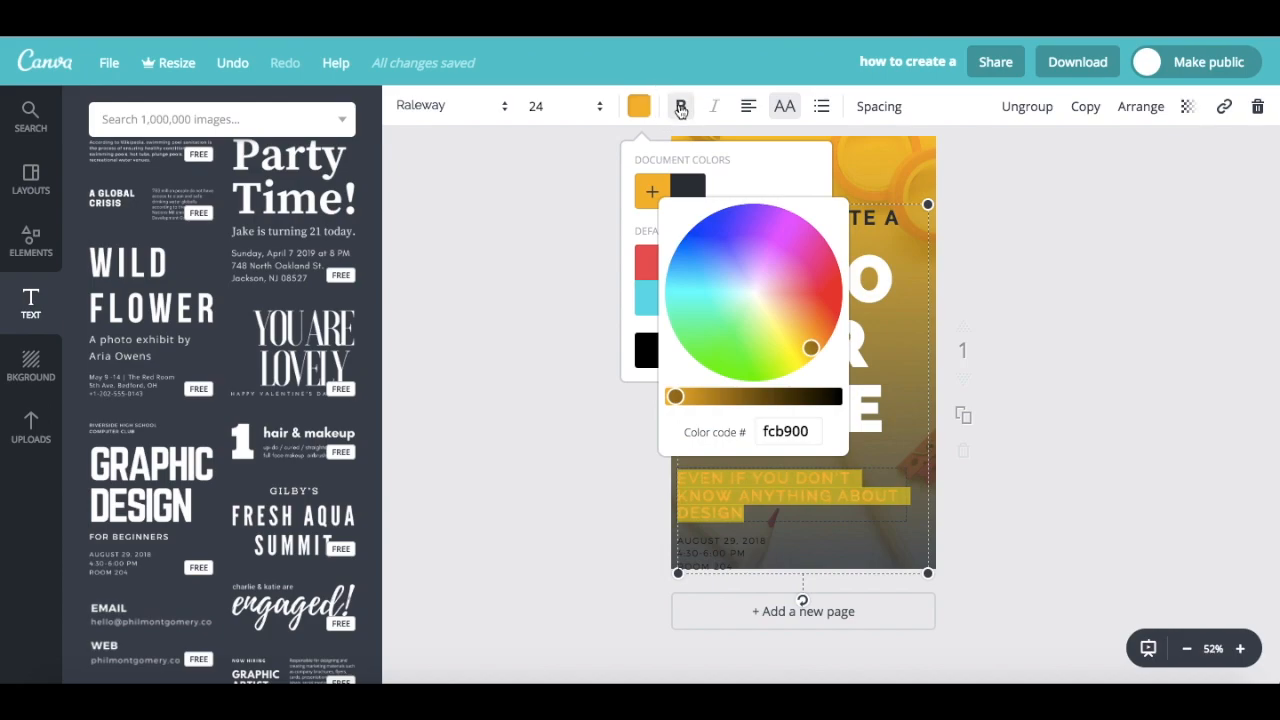
left_click(745, 108)
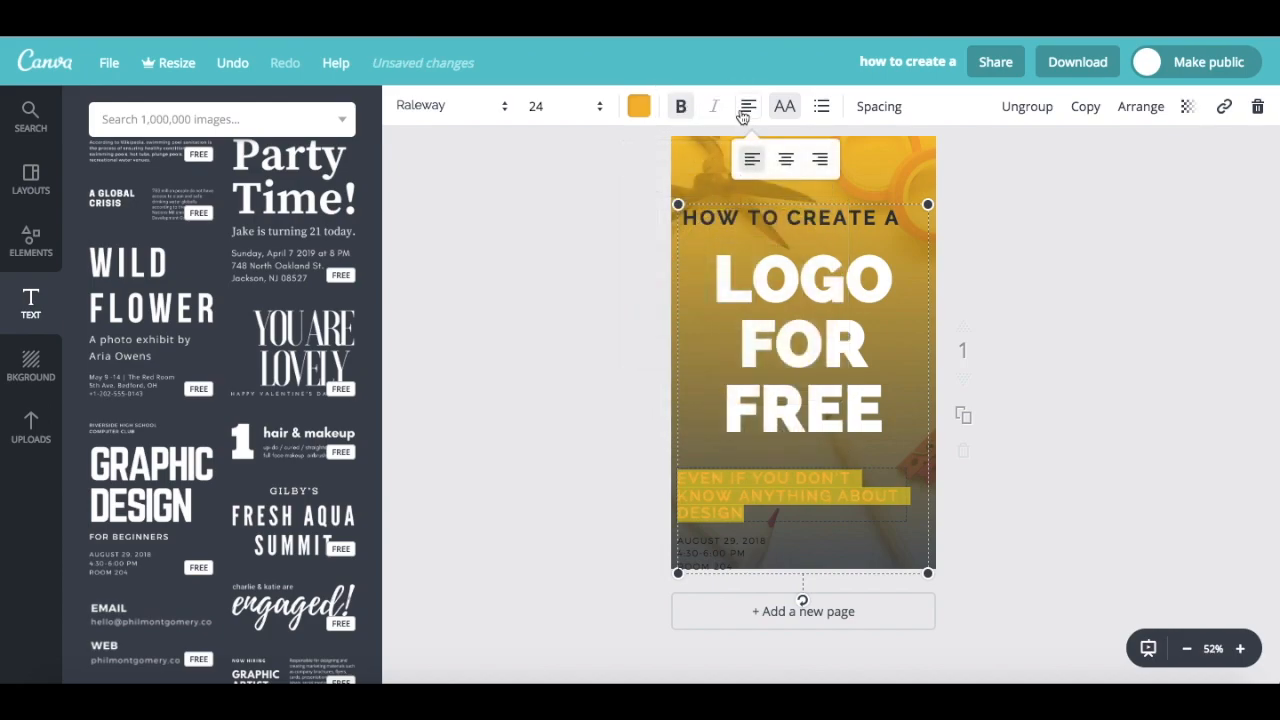
left_click(786, 161)
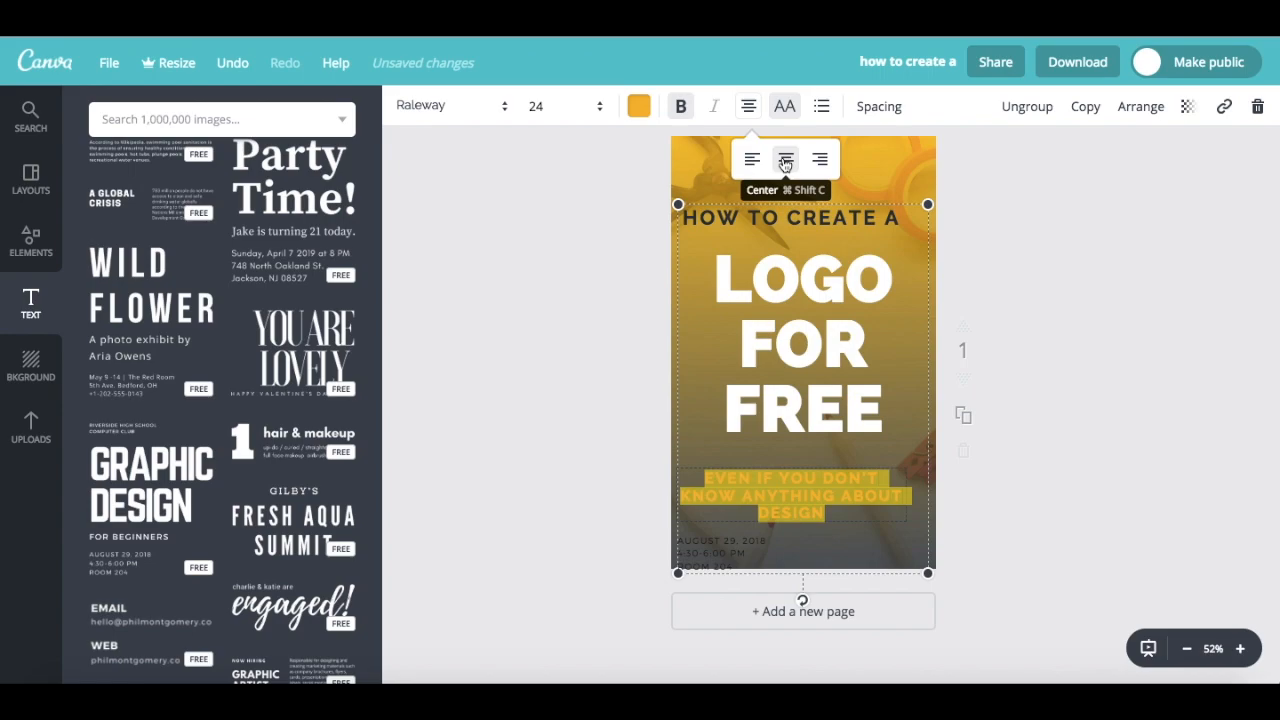
Set the "EVEN IF YOU DON'T KNOW ANYTHING ABOUT DESIGN" text's line height to 1 and letter spacing to 110
left_click(873, 107)
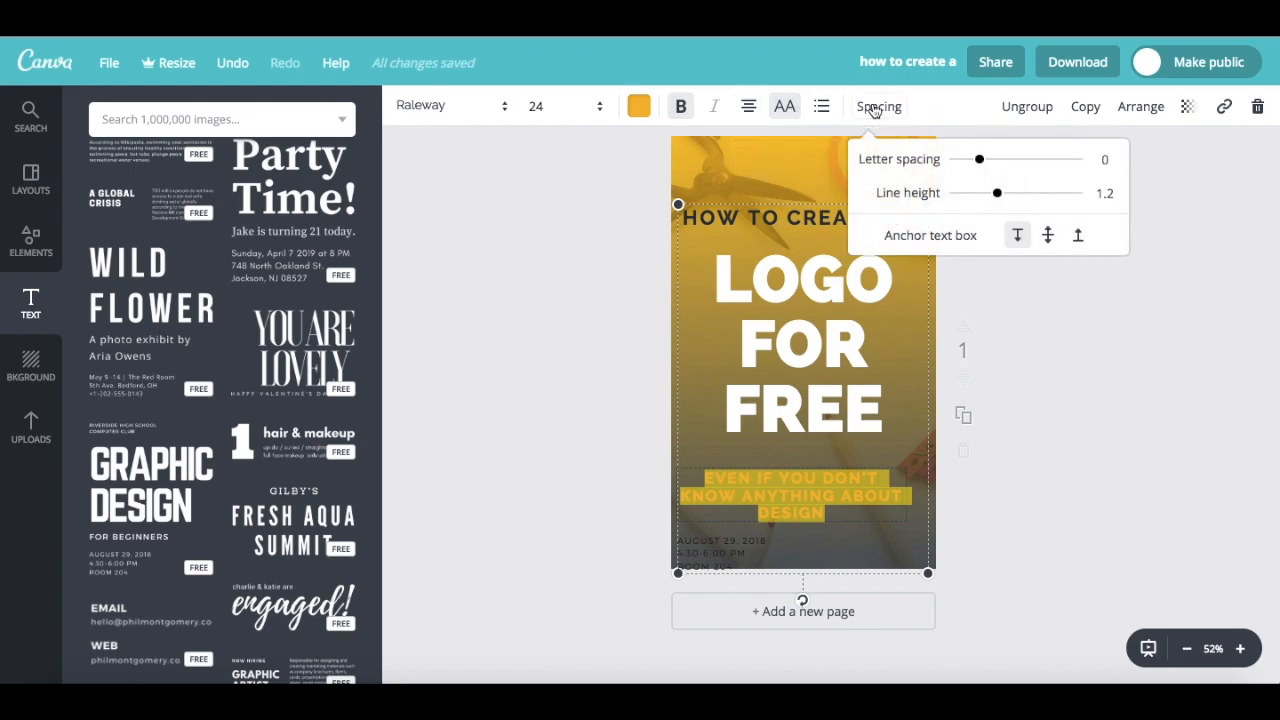
left_click_drag(984, 197, 986, 199)
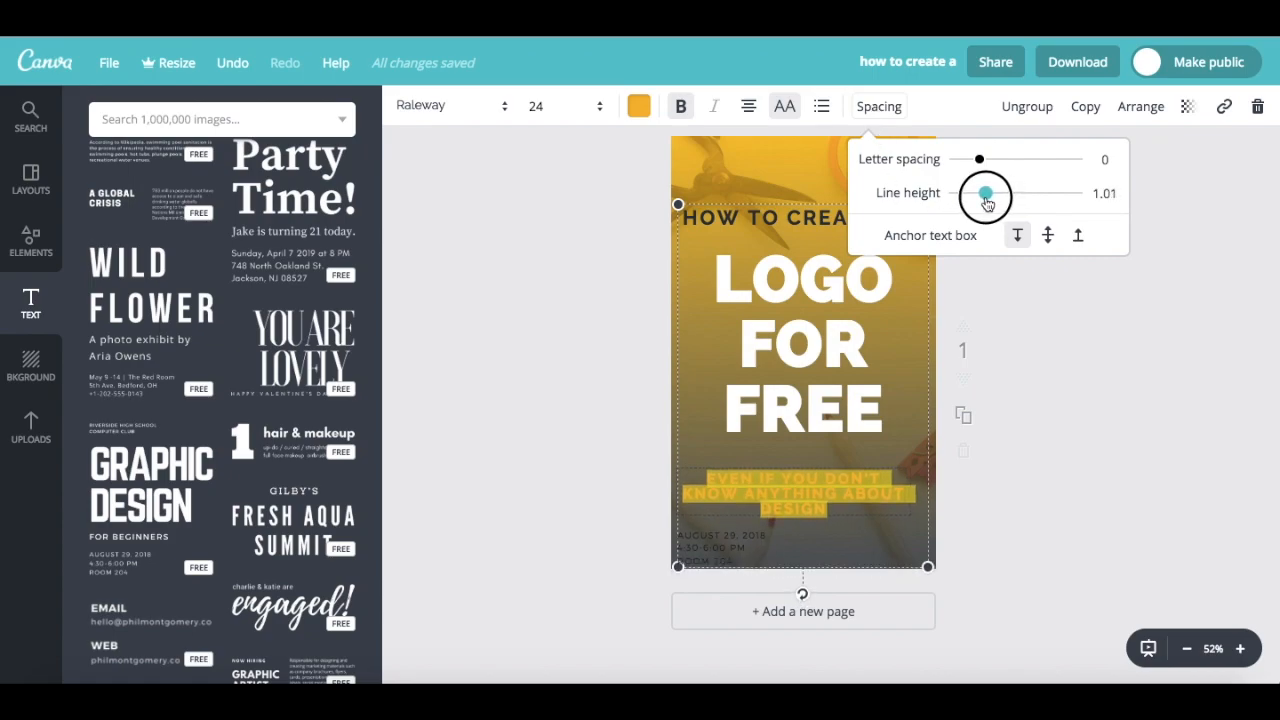
left_click_drag(980, 161, 994, 167)
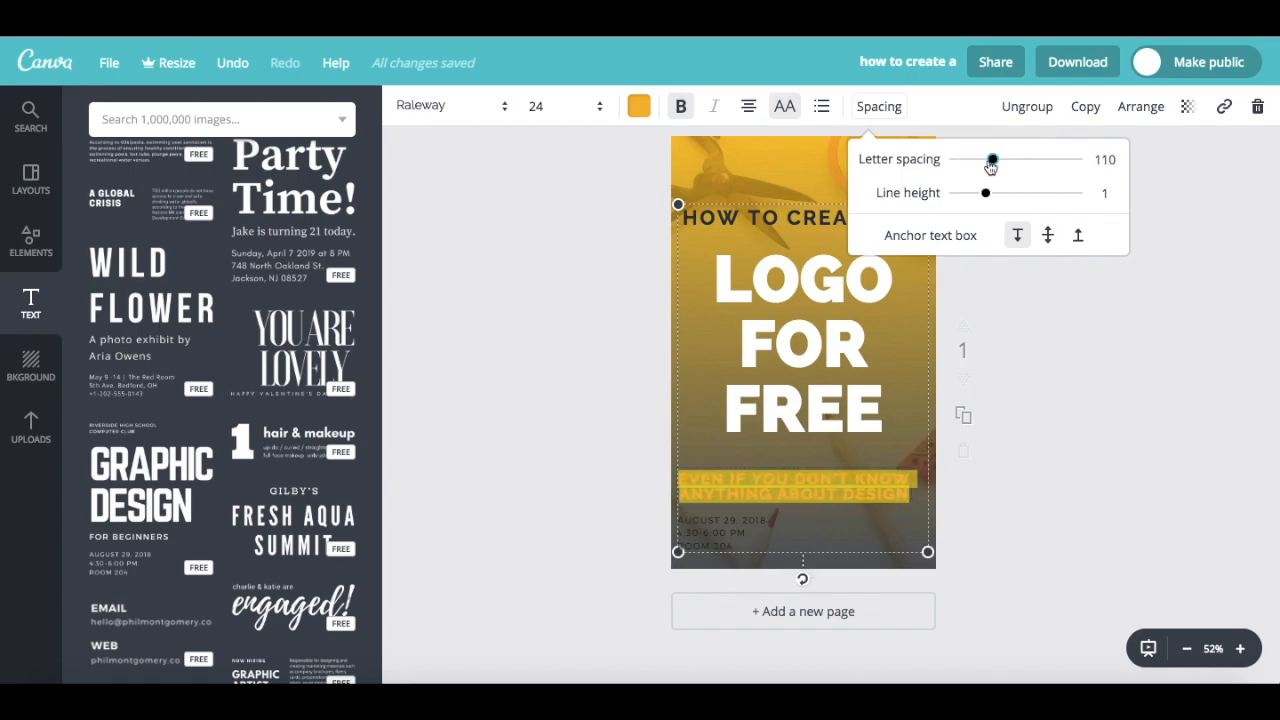
left_click(1171, 375)
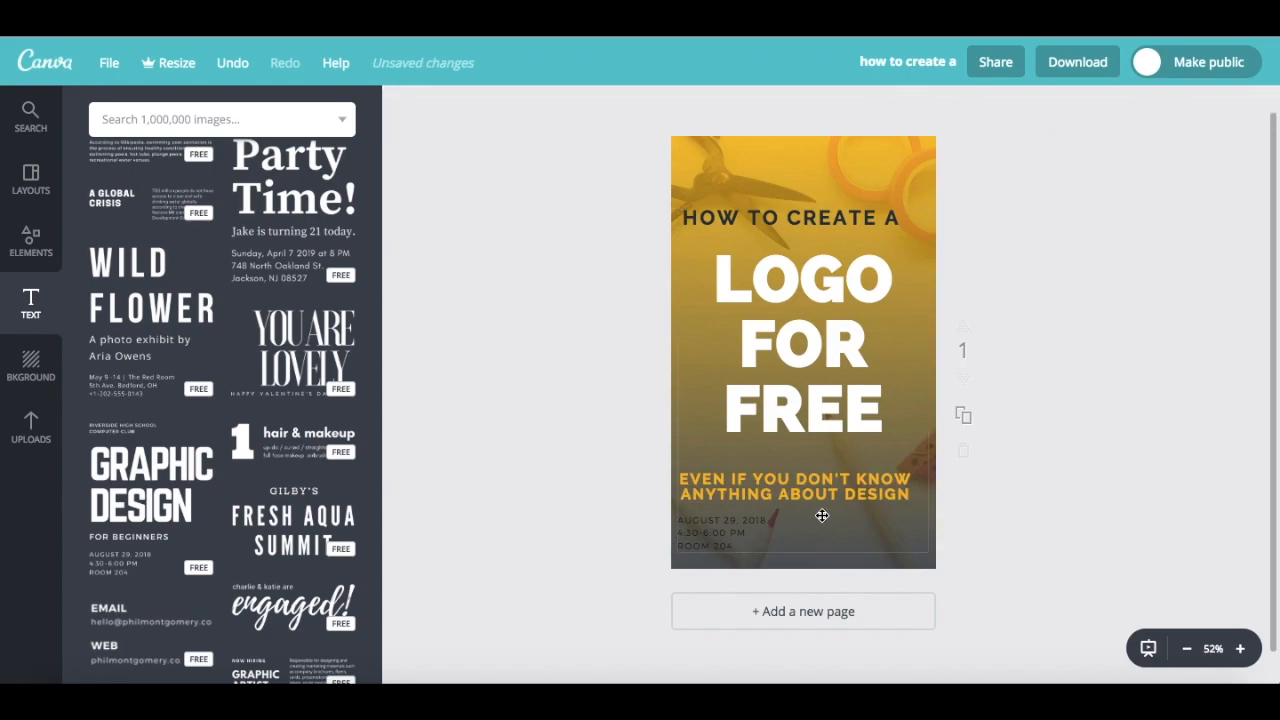
Delete only the date, time and room text element below the yellow subtitle, keeping the rest of the group
left_click(746, 532)
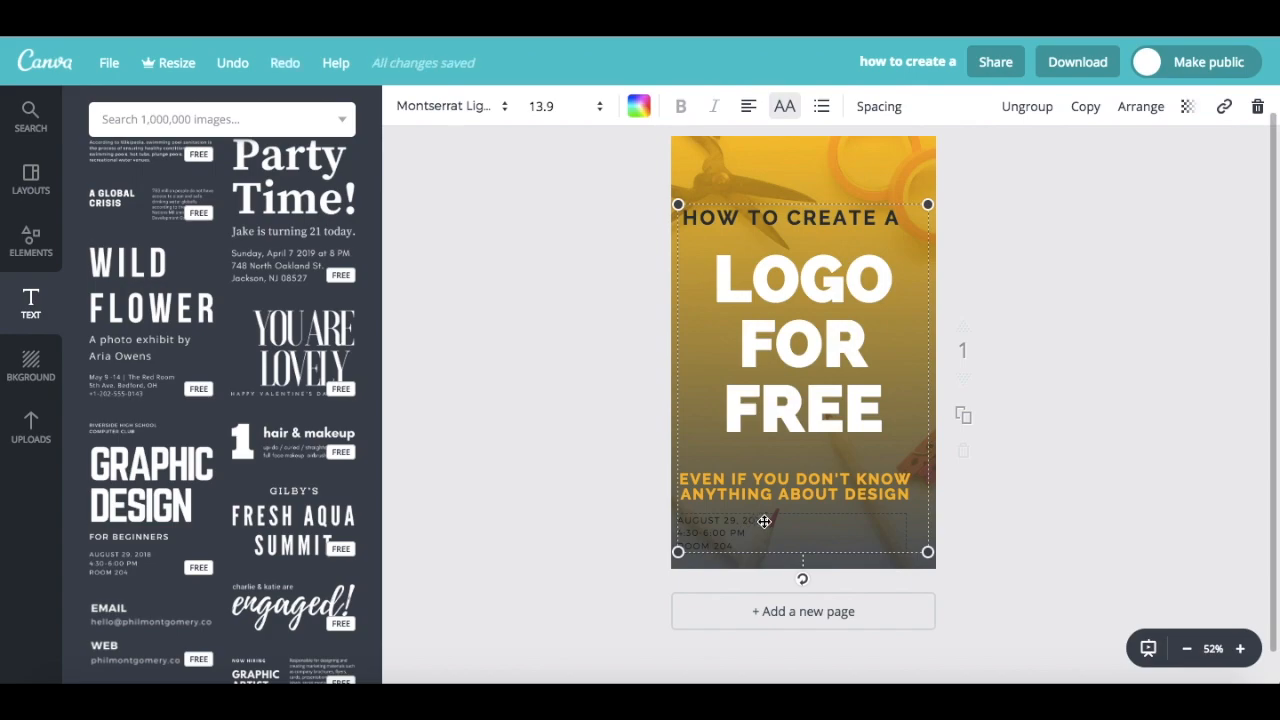
left_click(1257, 118)
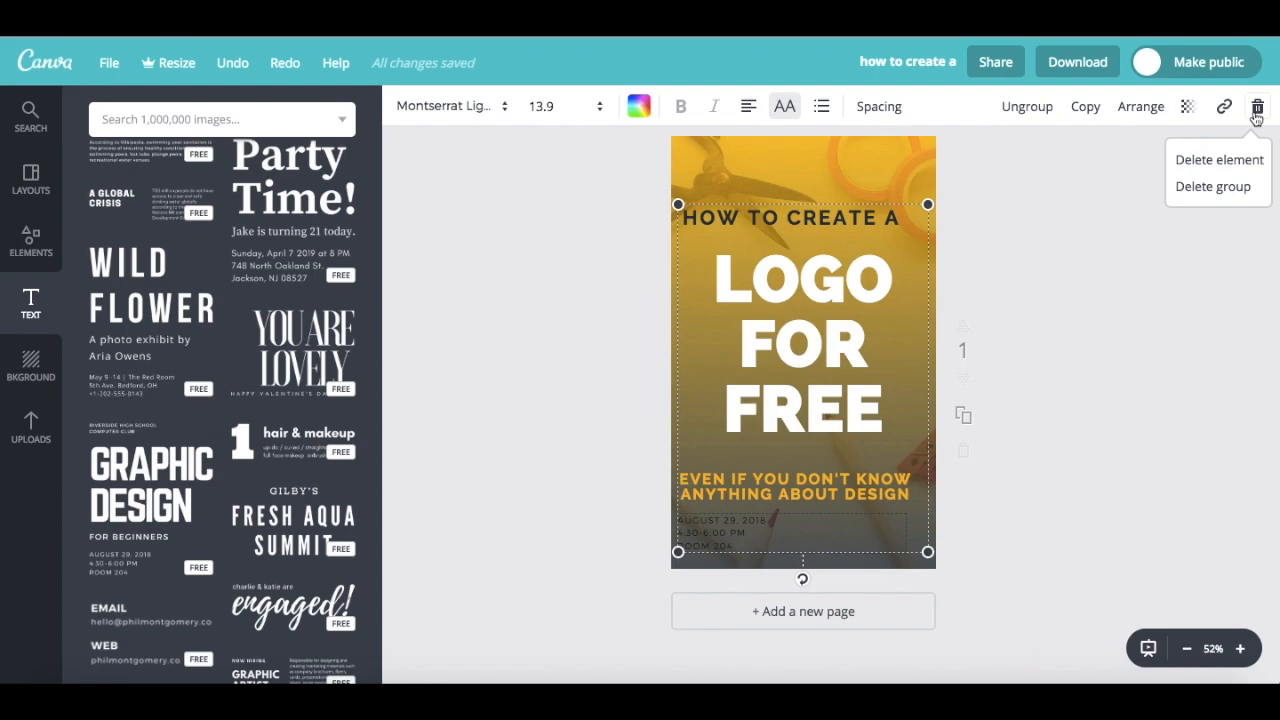
left_click(1240, 161)
left_click(1022, 319)
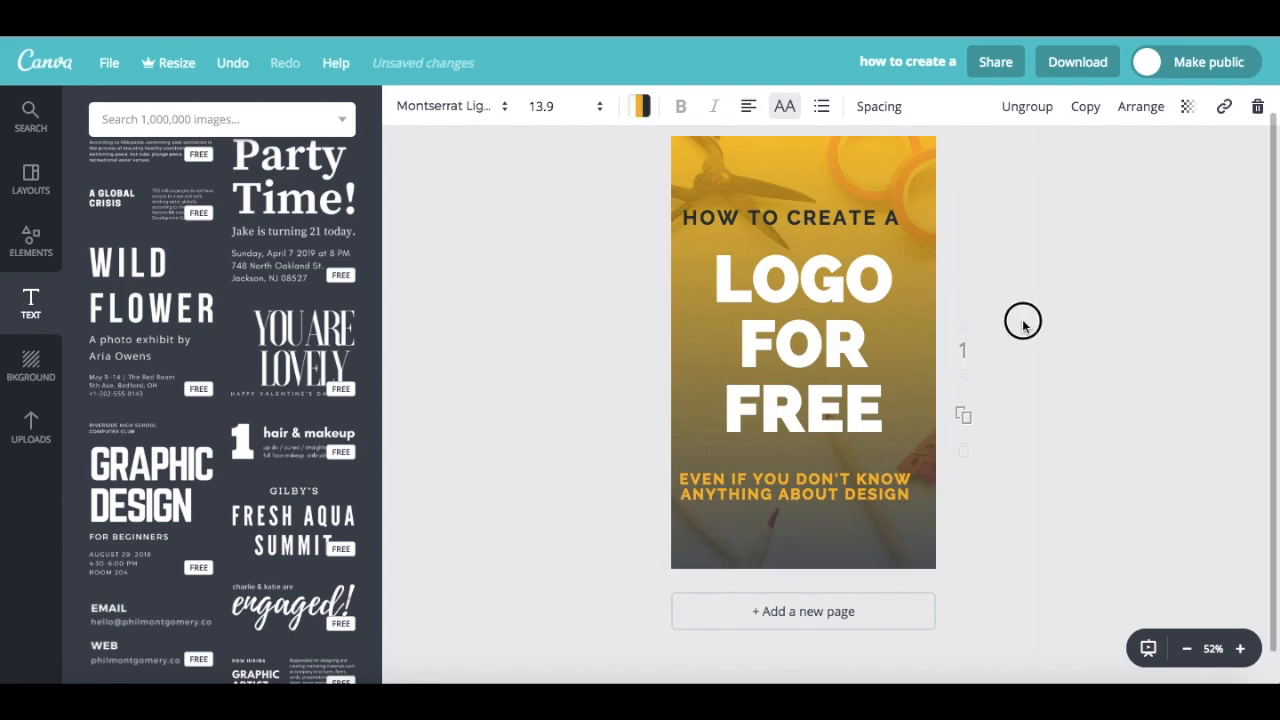
Ungroup the title text elements so each line can be moved separately
left_click(857, 216)
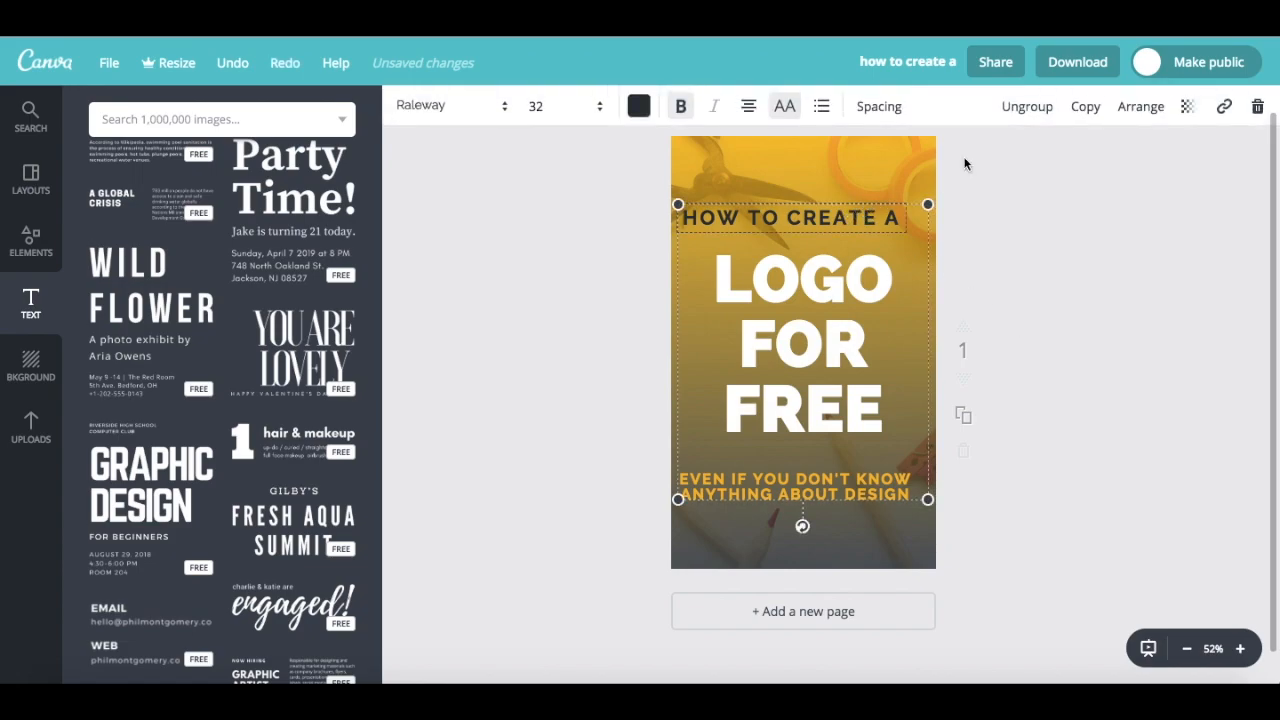
left_click(1027, 106)
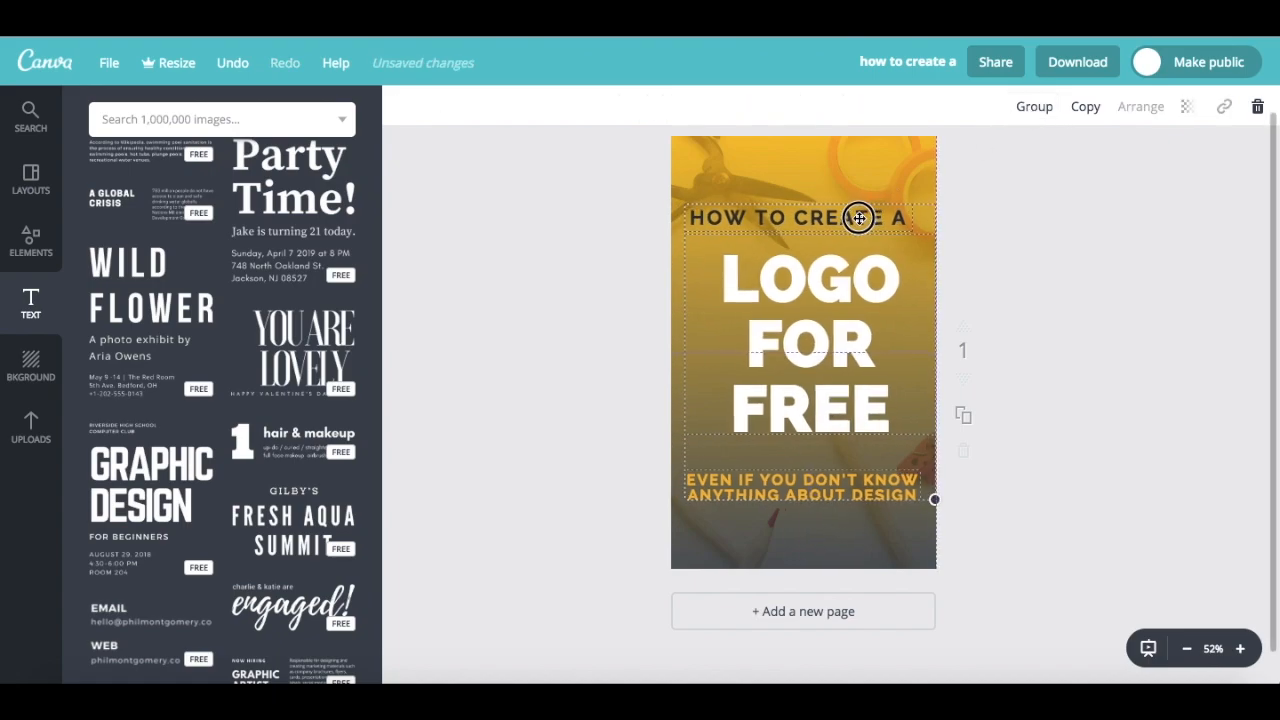
left_click(1034, 249)
Center the "HOW TO CREATE A" line horizontally, and center the yellow subtitle slightly closer to the title
left_click(888, 217)
left_click_drag(837, 212, 847, 203)
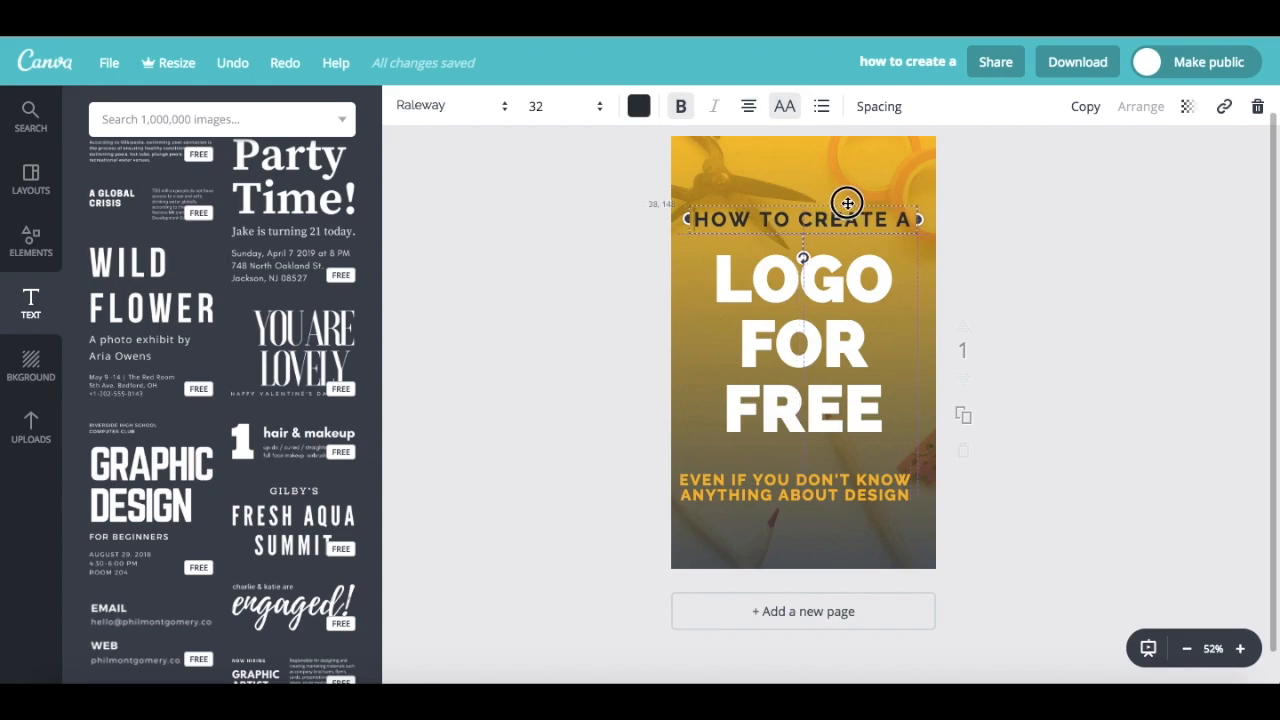
left_click_drag(777, 489, 788, 474)
left_click(1181, 463)
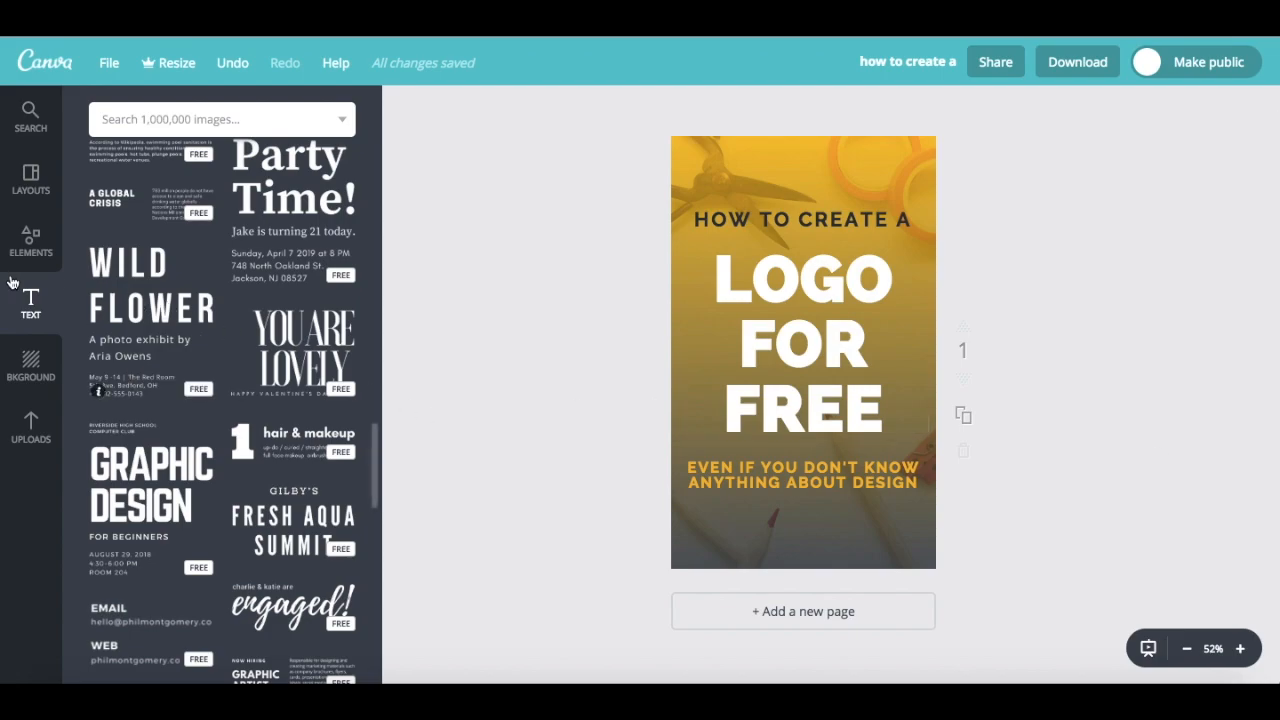
scroll(166, 374, "up", 10)
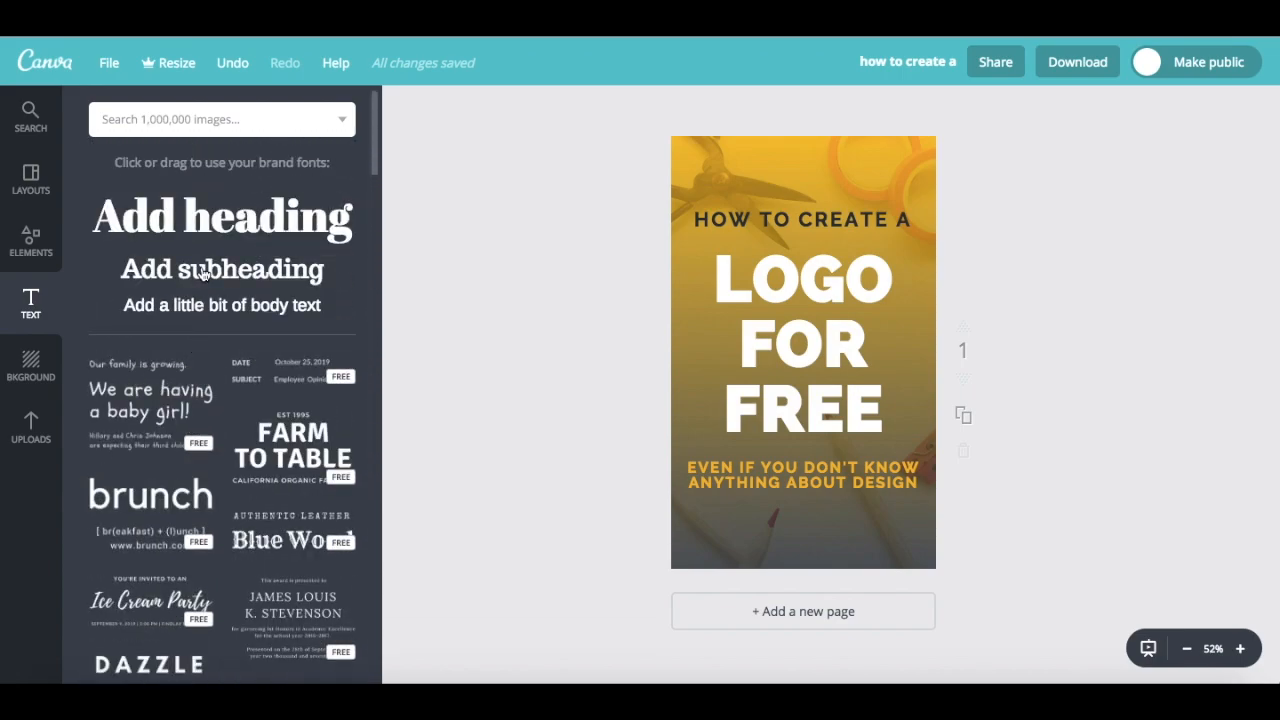
left_click(202, 274)
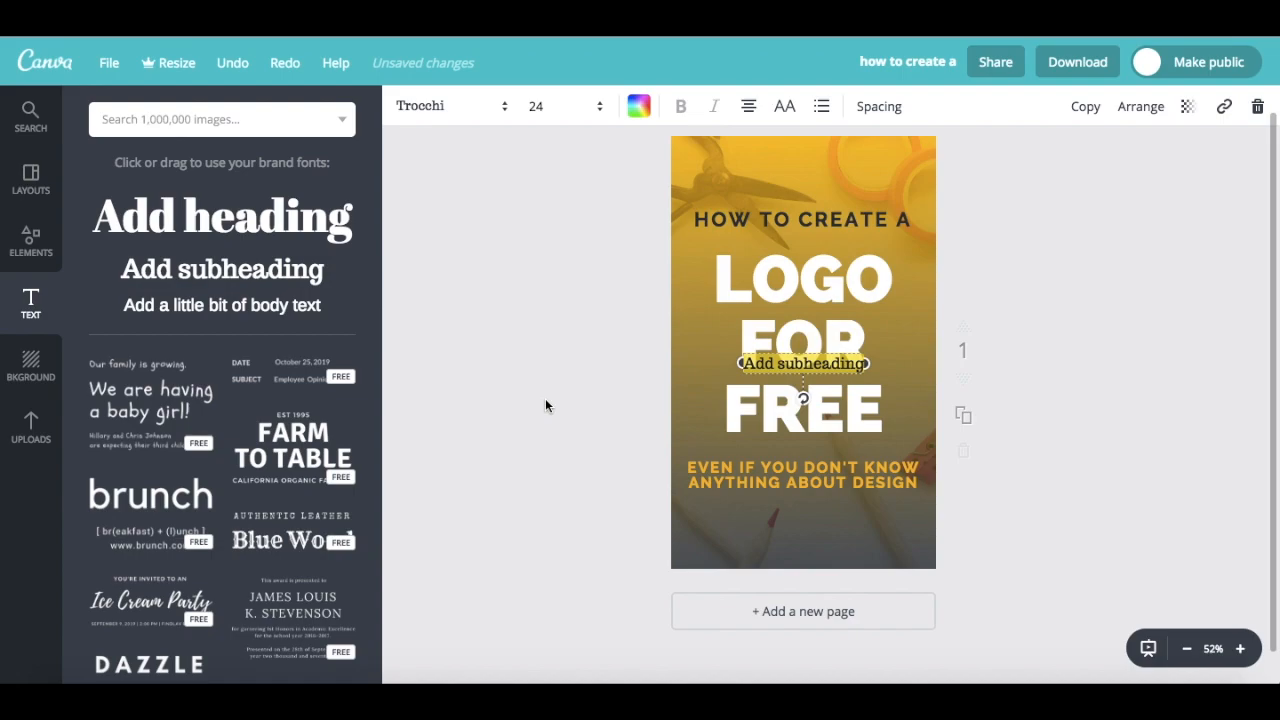
type("www.y")
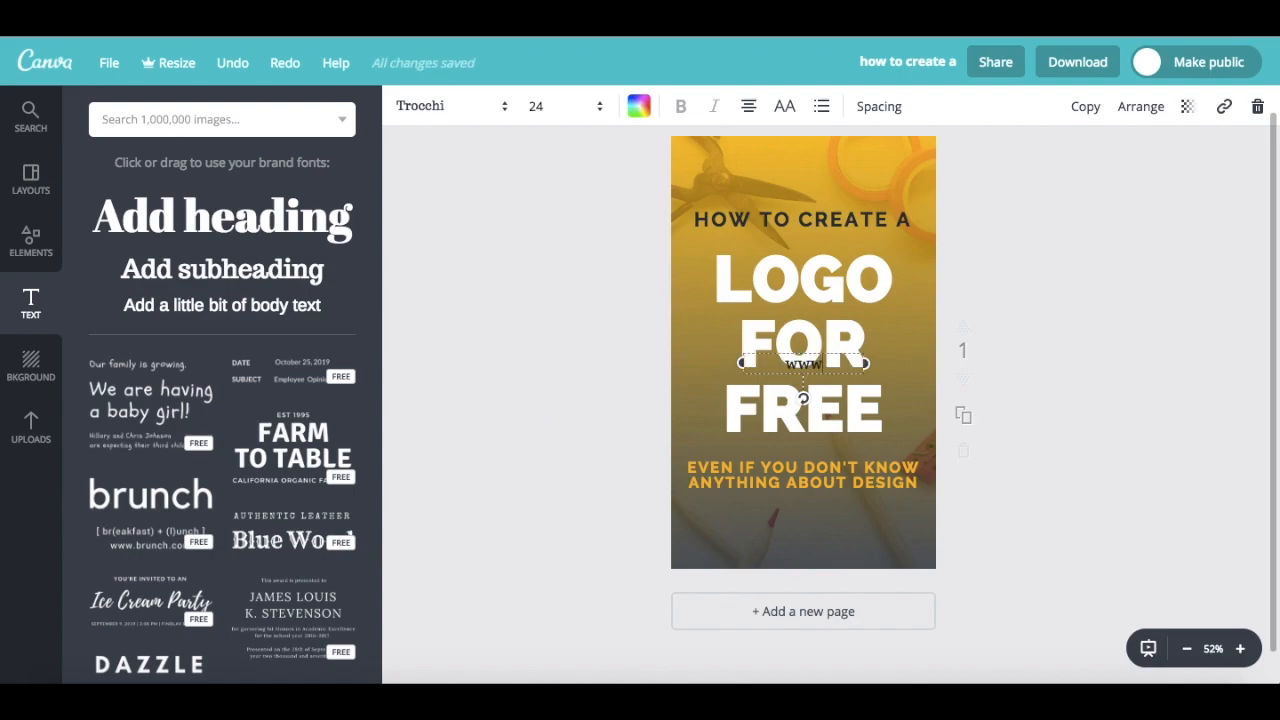
type("estotech.com")
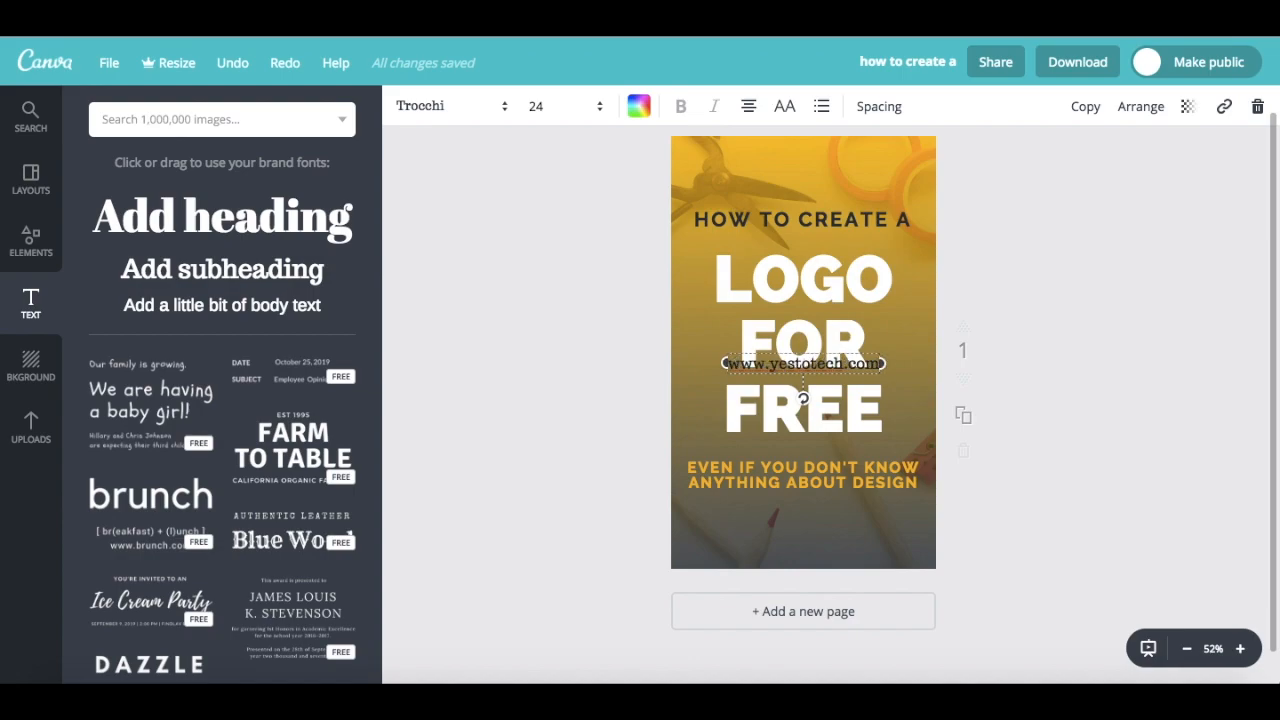
double_click(751, 361)
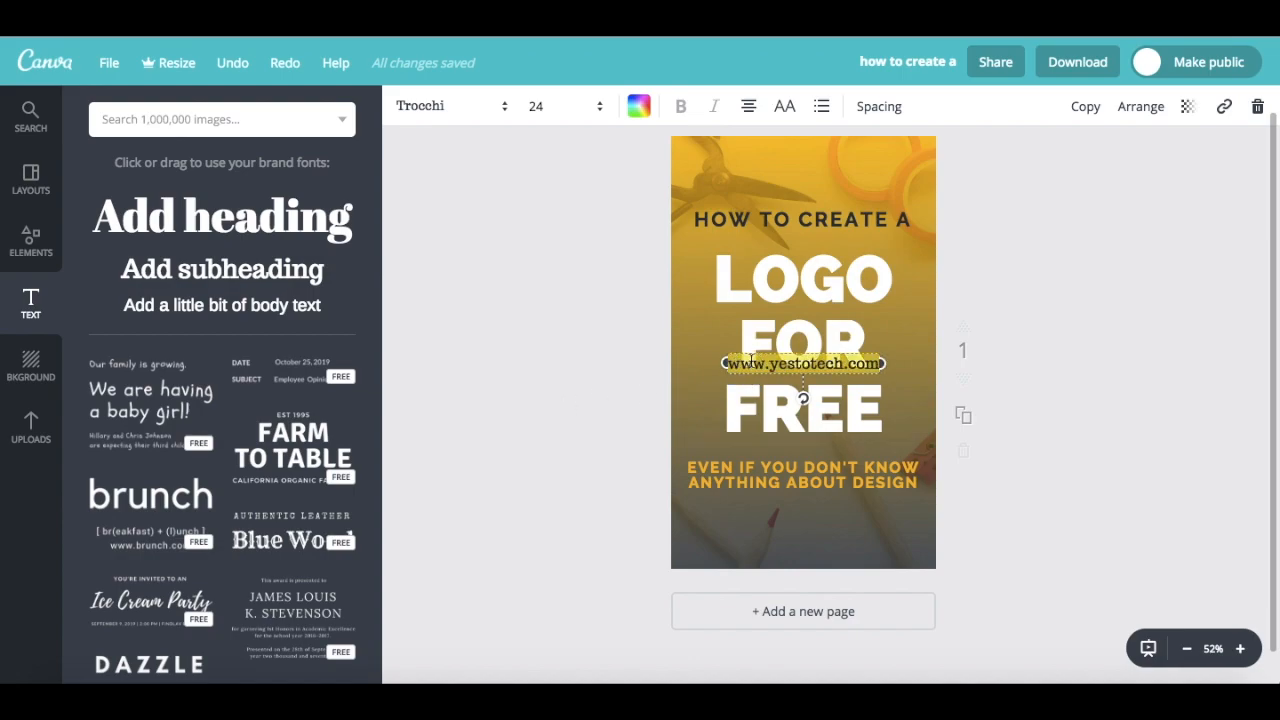
left_click(466, 106)
left_click(467, 186)
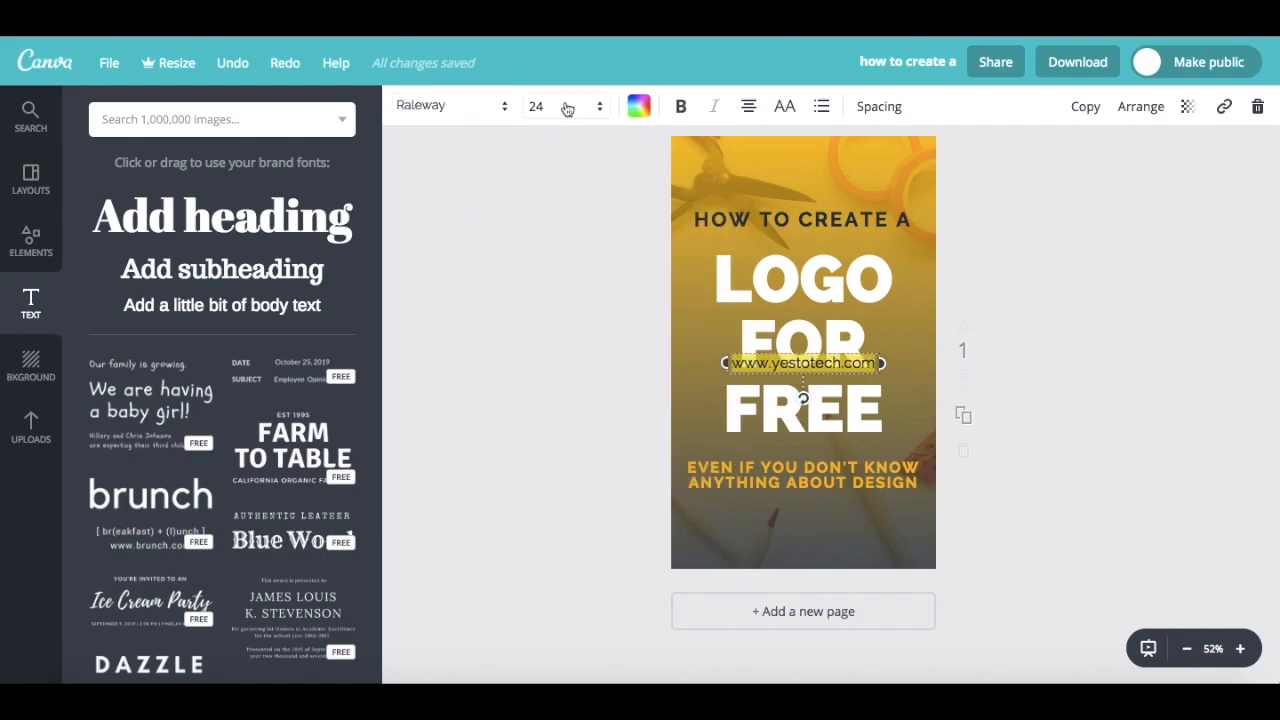
left_click(567, 108)
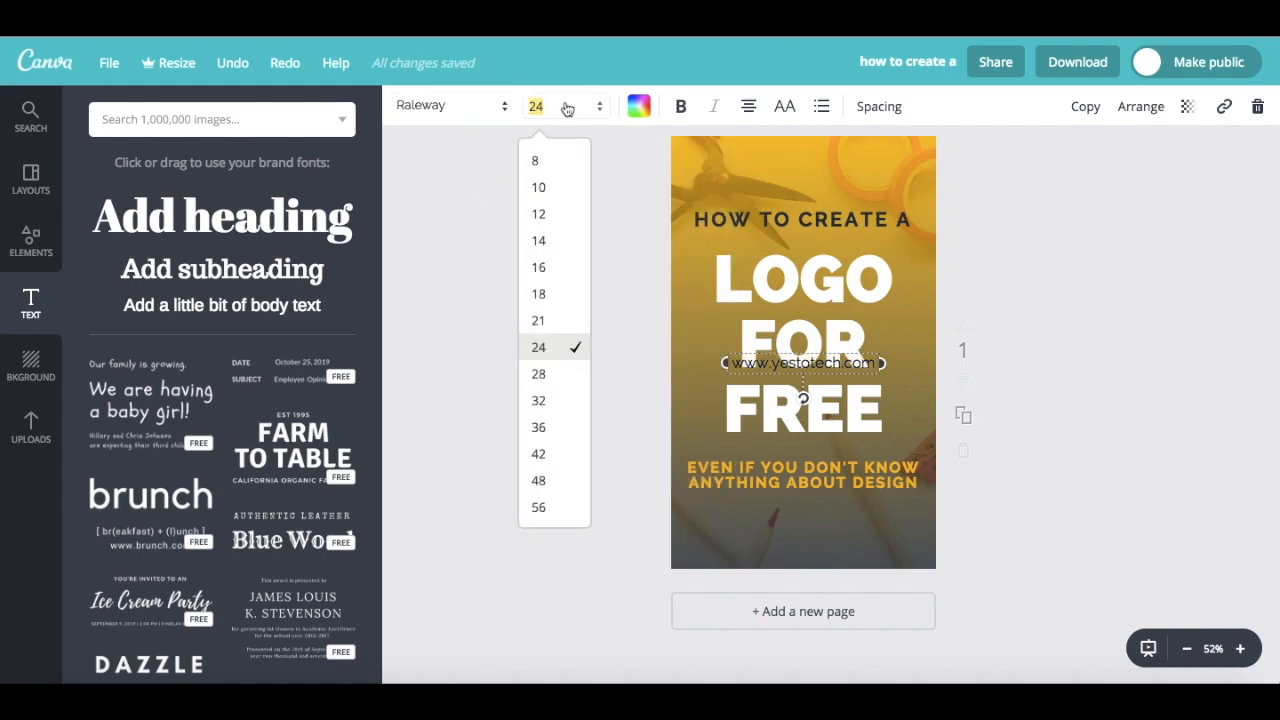
left_click(540, 320)
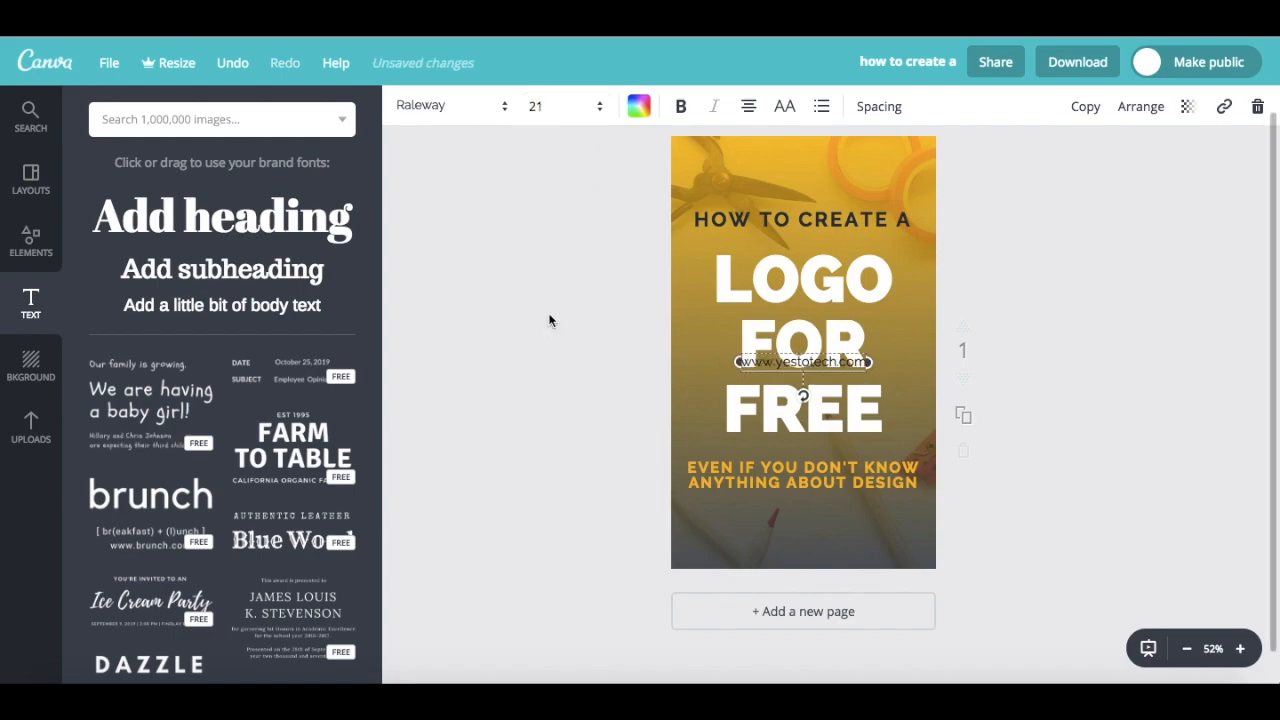
Make the web address white and uppercase, and place it centered below the yellow subtitle
left_click(638, 106)
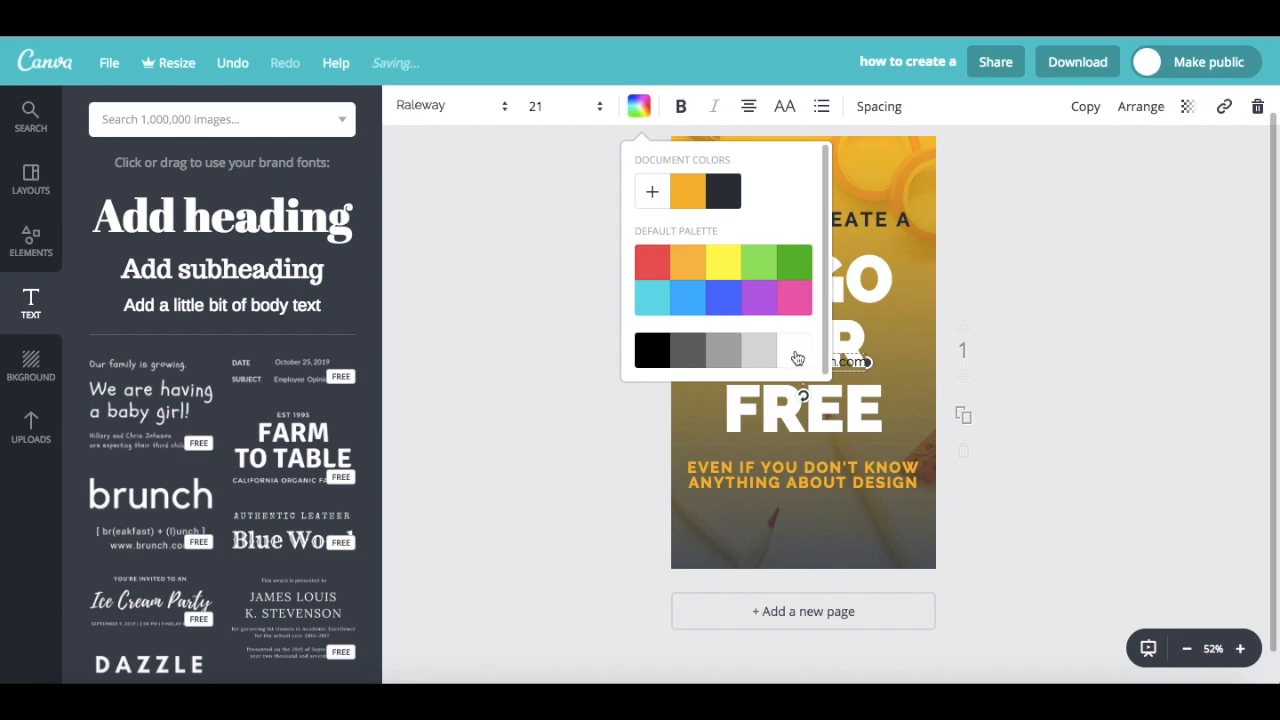
left_click(796, 358)
left_click(748, 106)
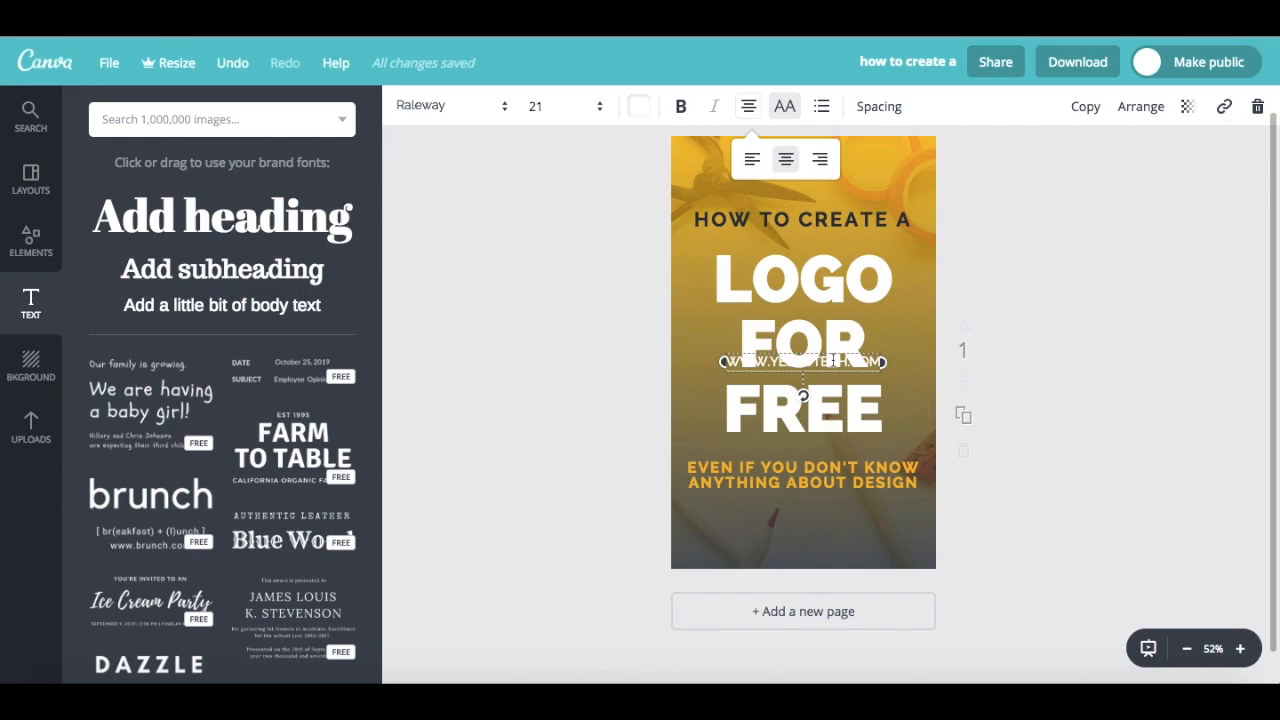
left_click_drag(830, 353, 832, 507)
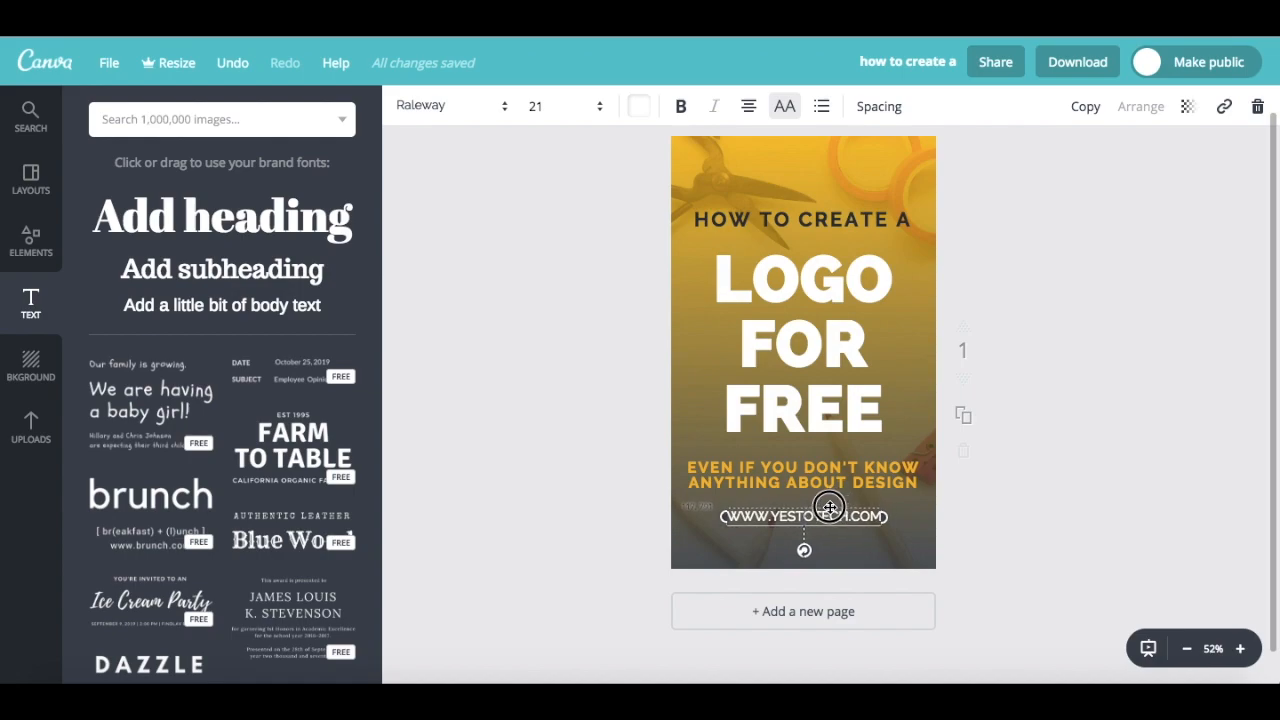
left_click(1077, 485)
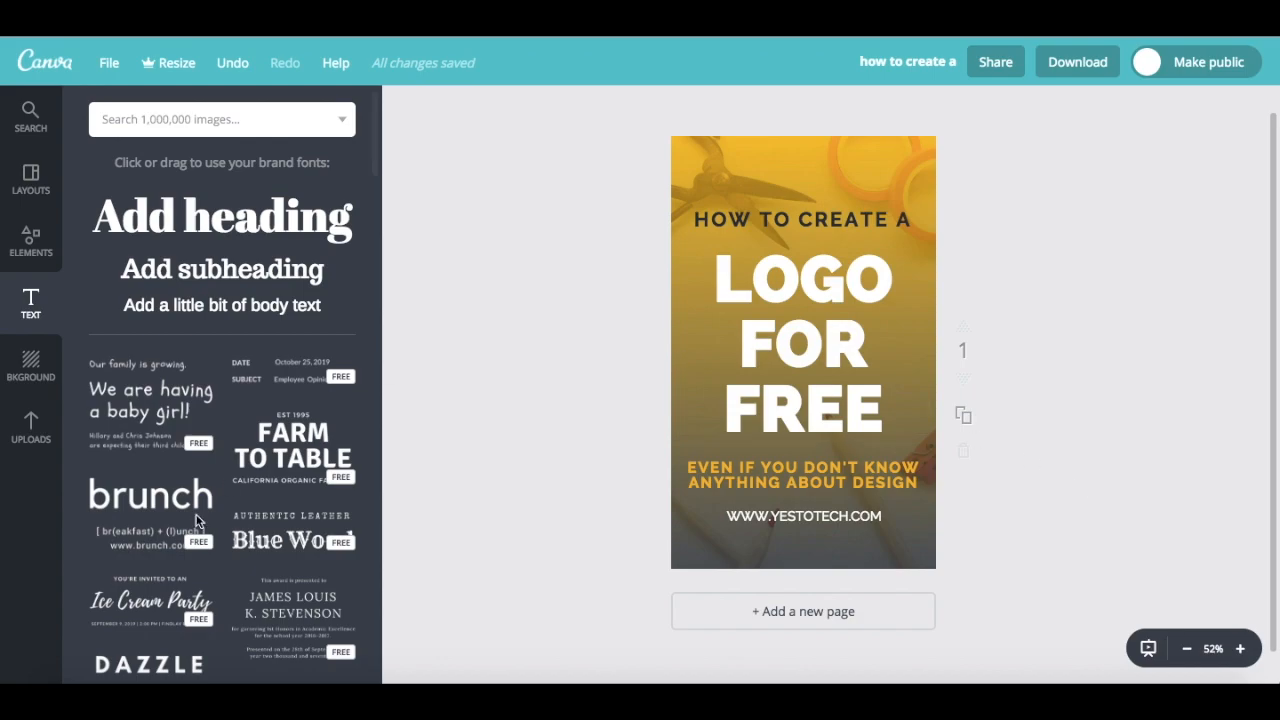
Add the white computer icon from the uploaded images and center it above the "HOW TO CREATE A" line
left_click(31, 428)
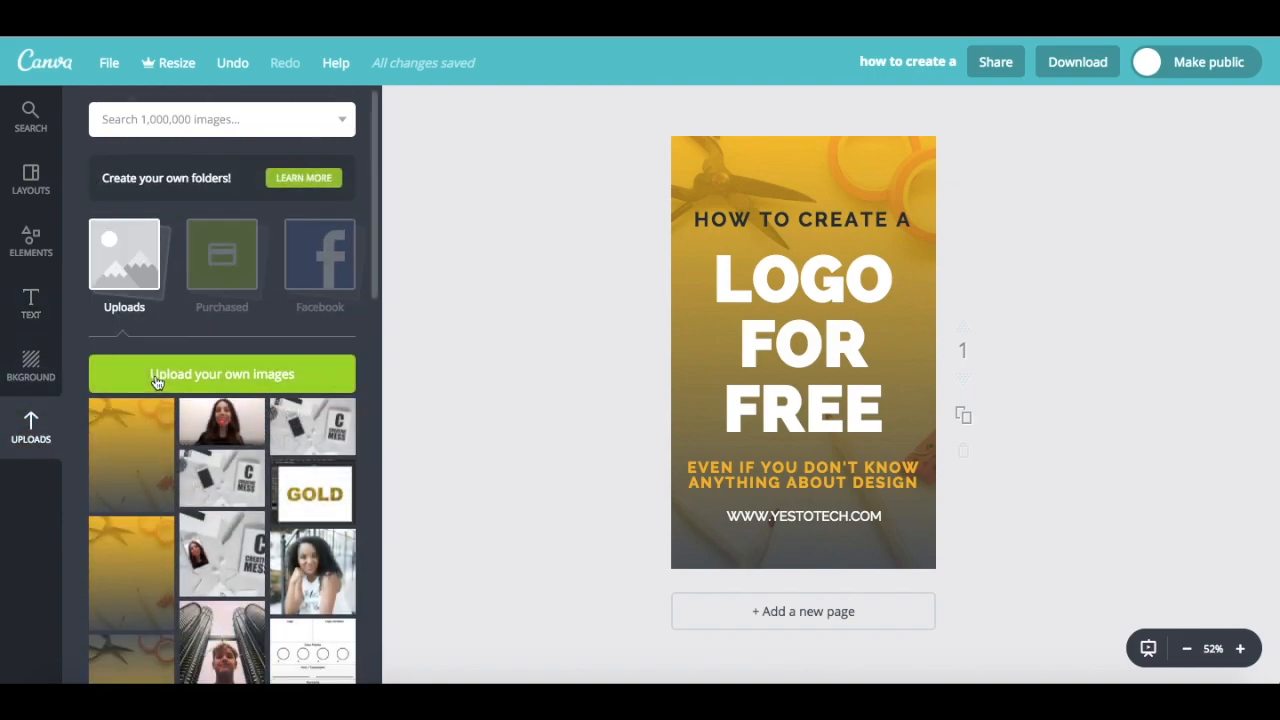
left_click(155, 380)
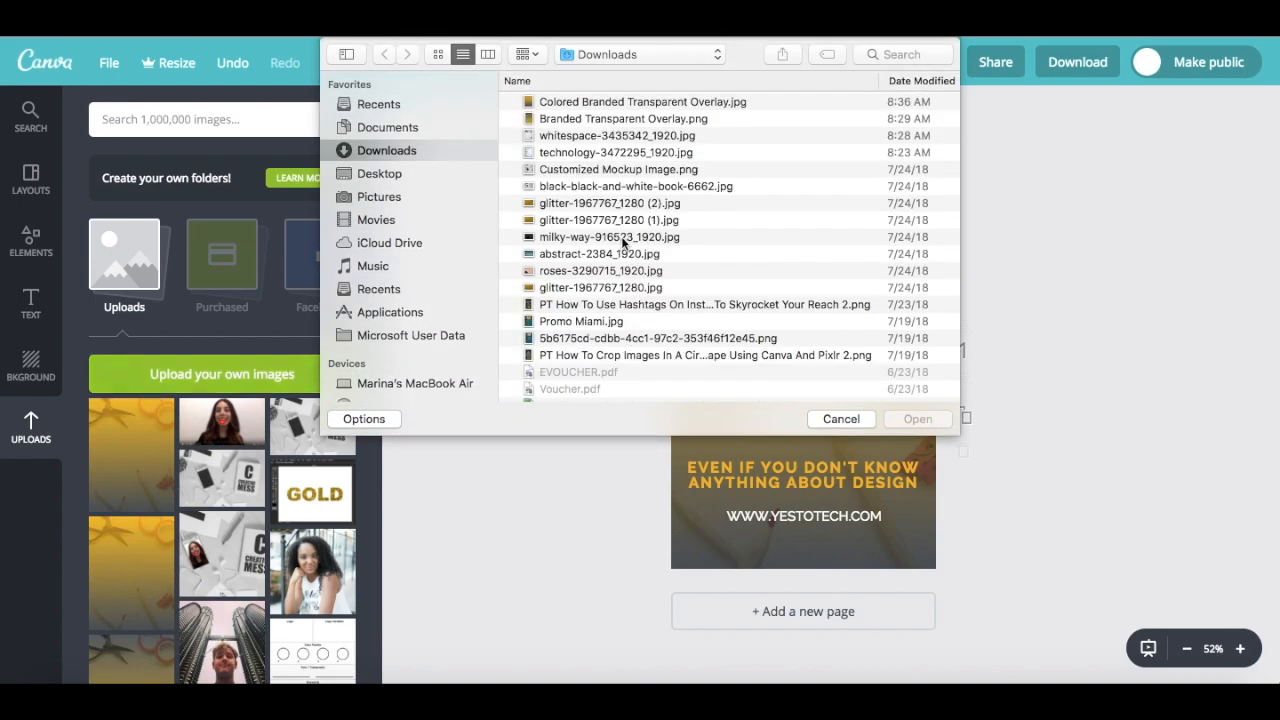
left_click(835, 418)
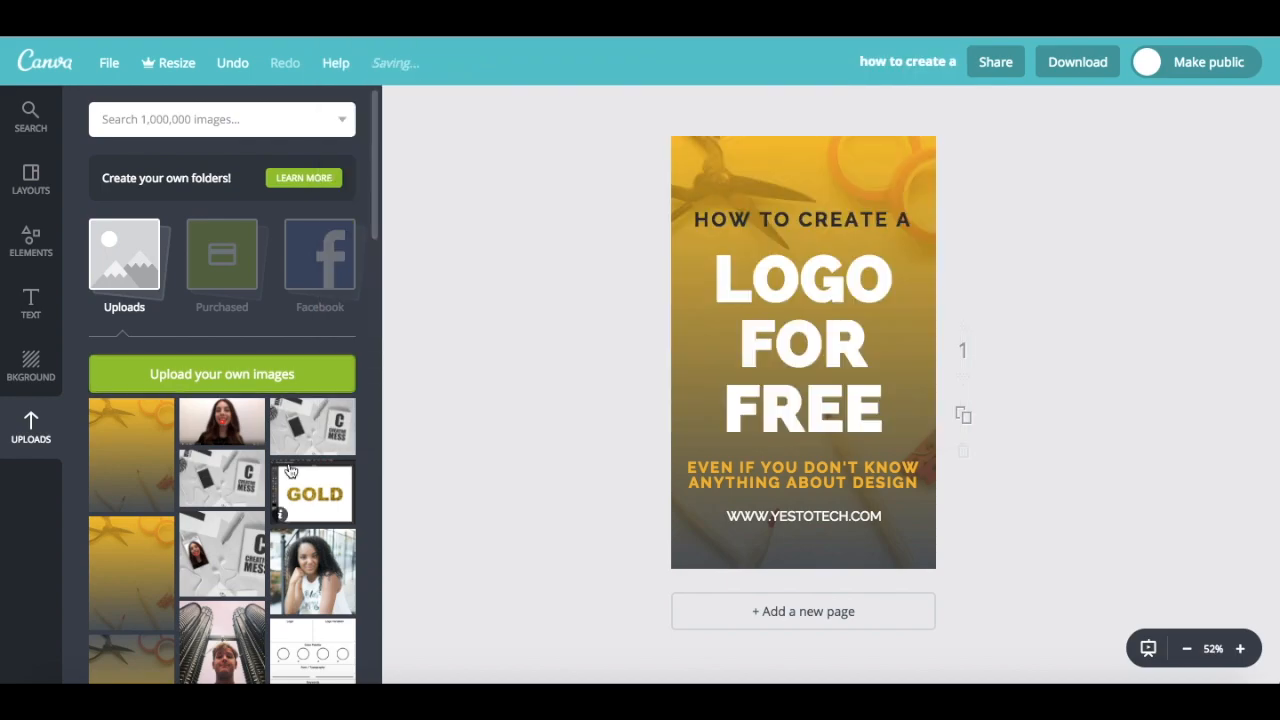
scroll(289, 470, "down", 8)
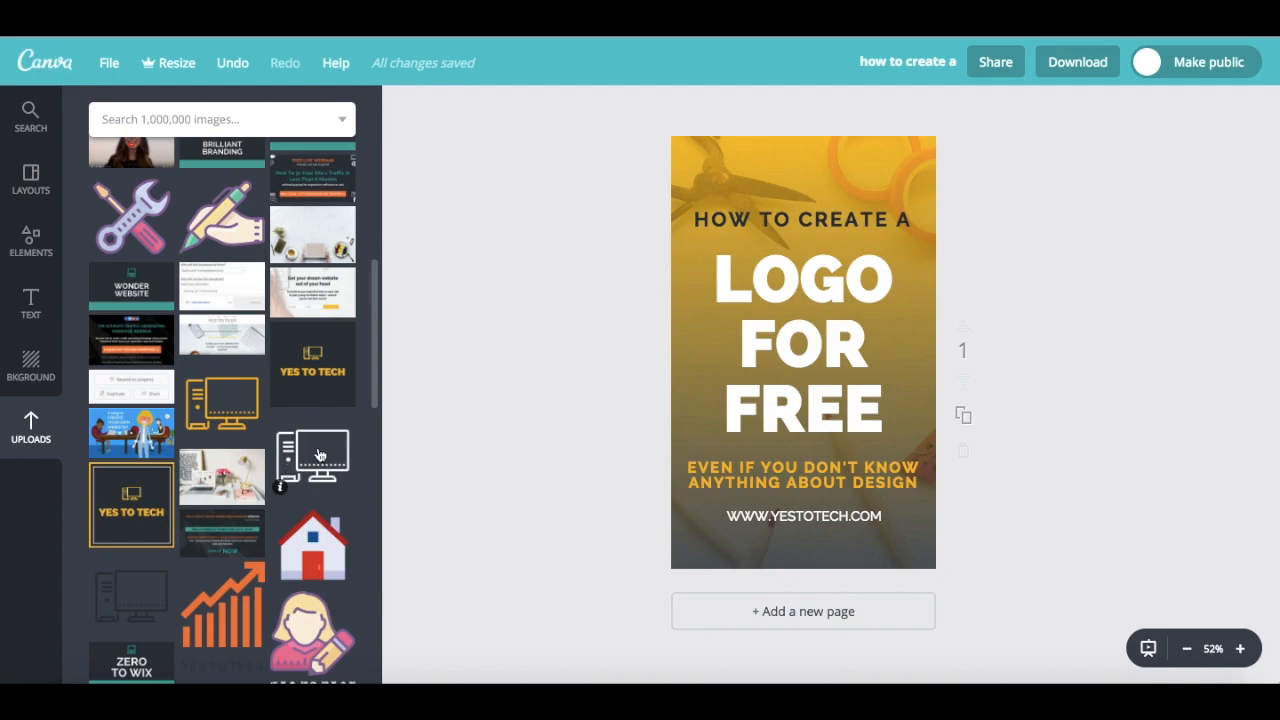
left_click(318, 457)
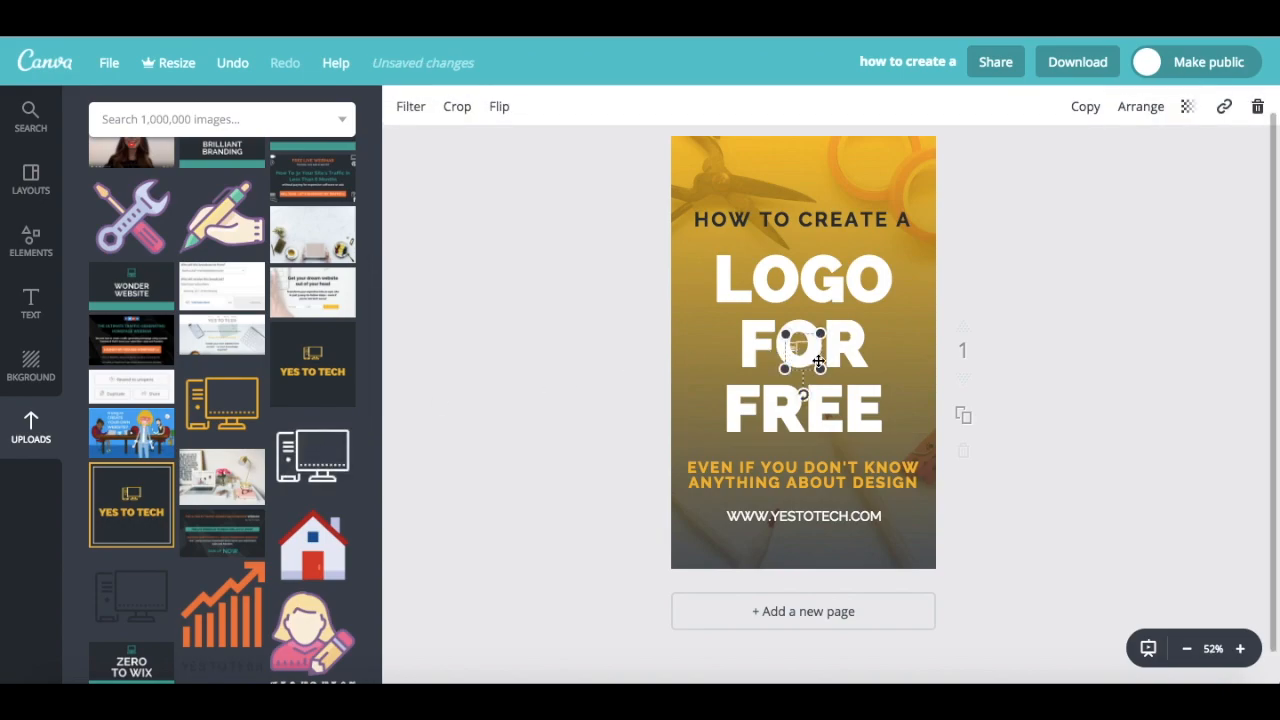
left_click_drag(809, 356, 806, 181)
left_click(1071, 318)
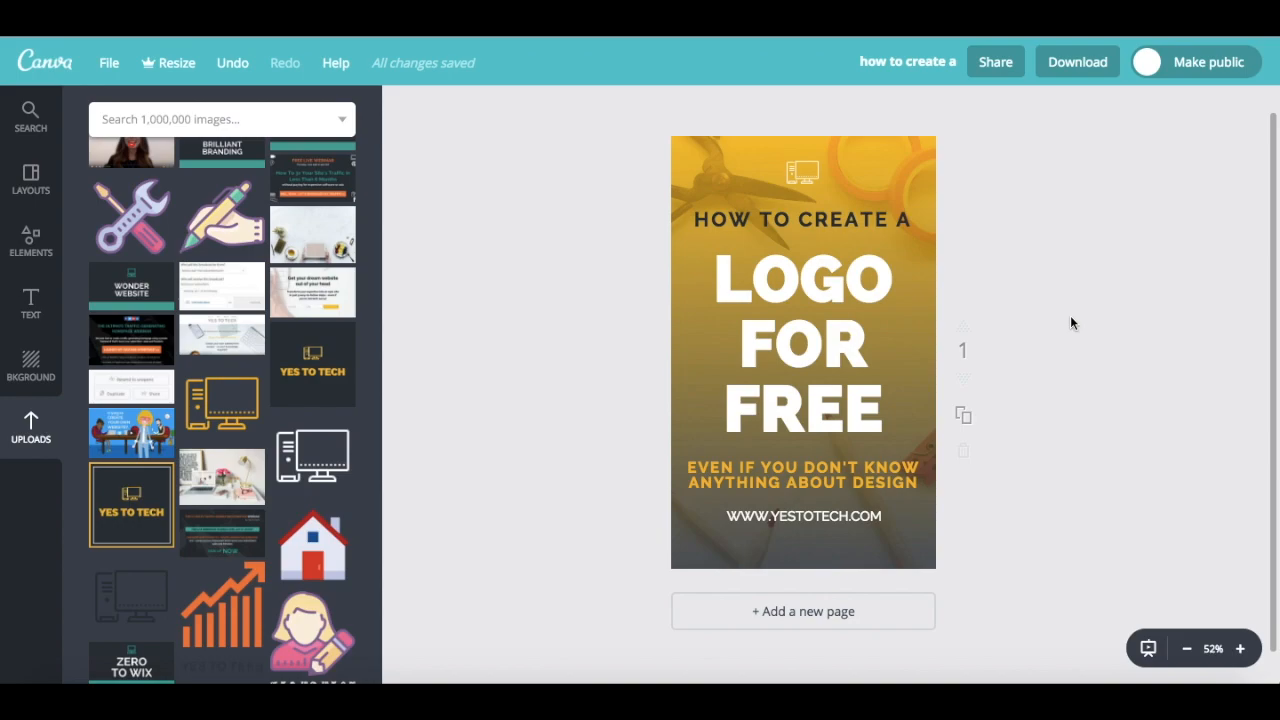
Rename the design "My amazing viral Pinterest pin" and download it
left_click(889, 61)
type("My amazing viral Pinterest pin")
left_click(906, 266)
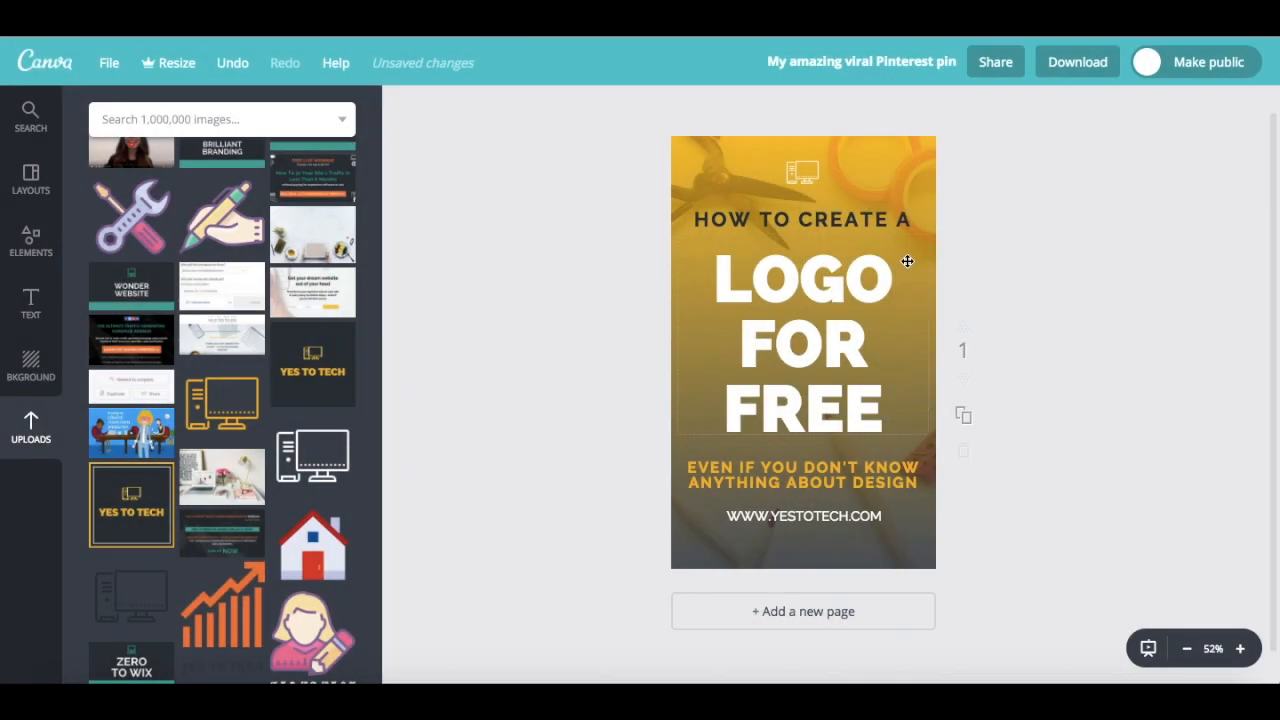
left_click(1068, 66)
left_click(1001, 276)
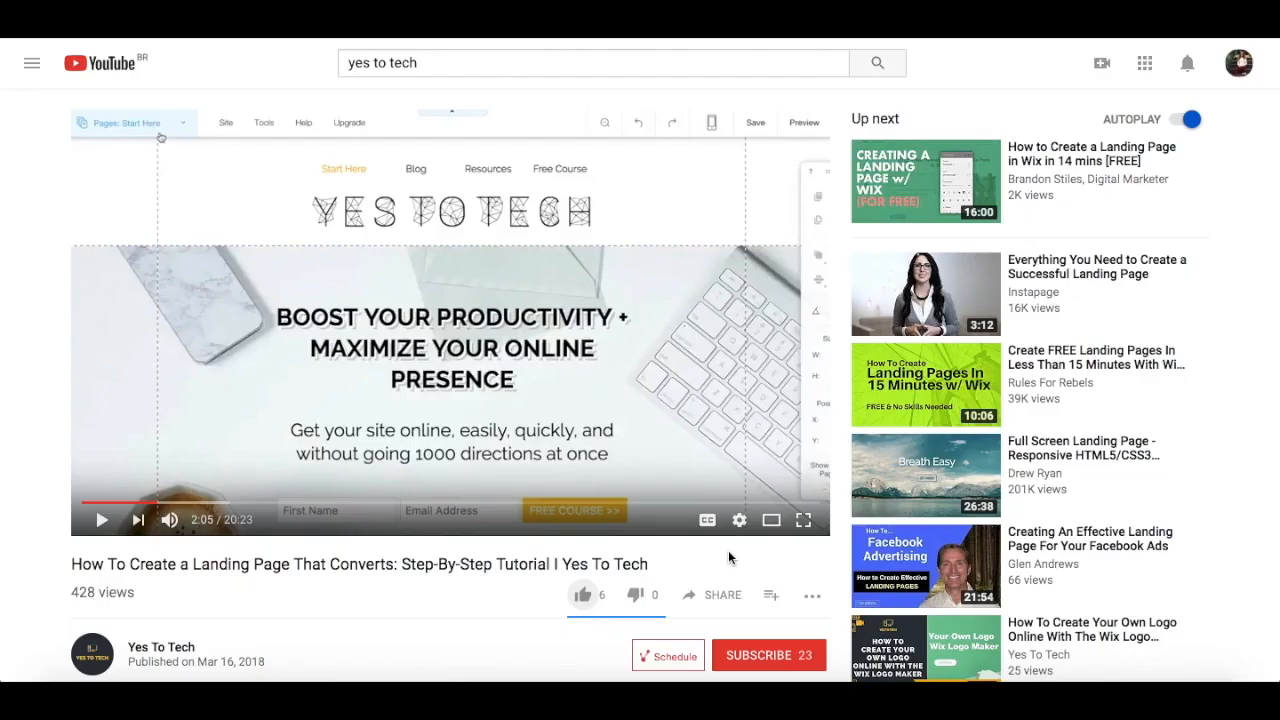
On YouTube, like the Yes To Tech landing page tutorial video and subscribe to its channel
left_click(584, 599)
left_click(718, 597)
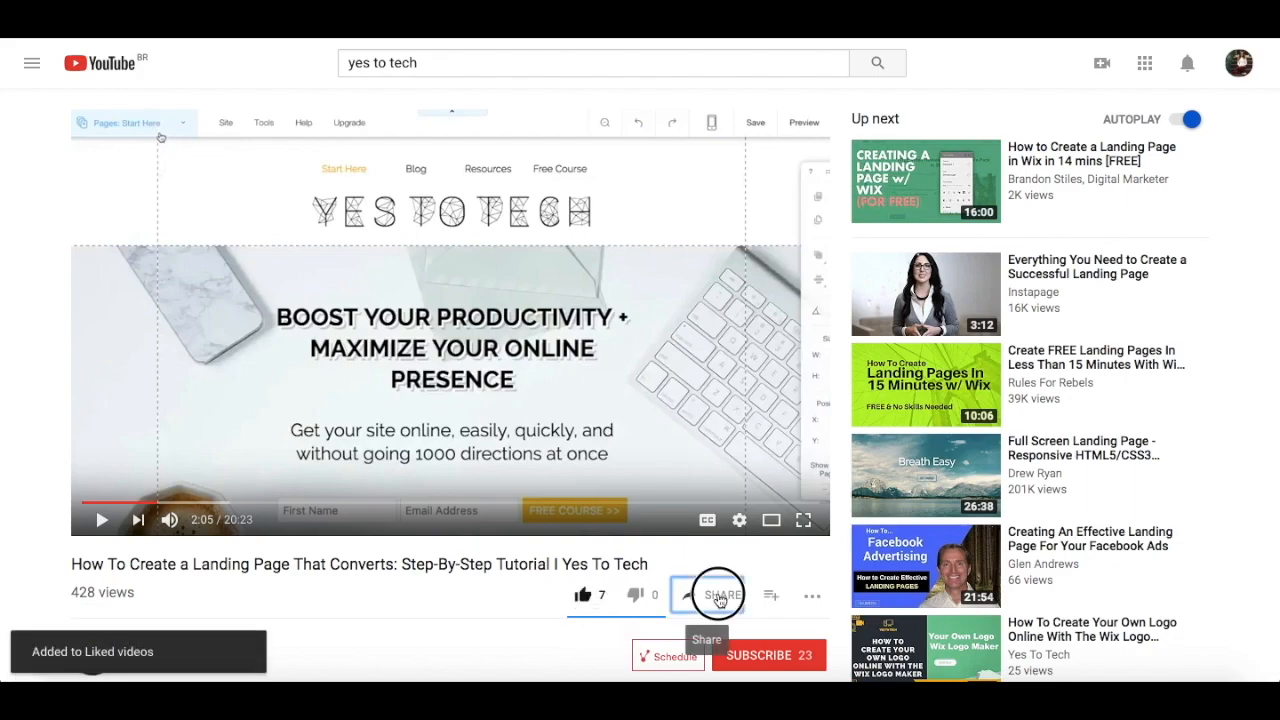
left_click(760, 657)
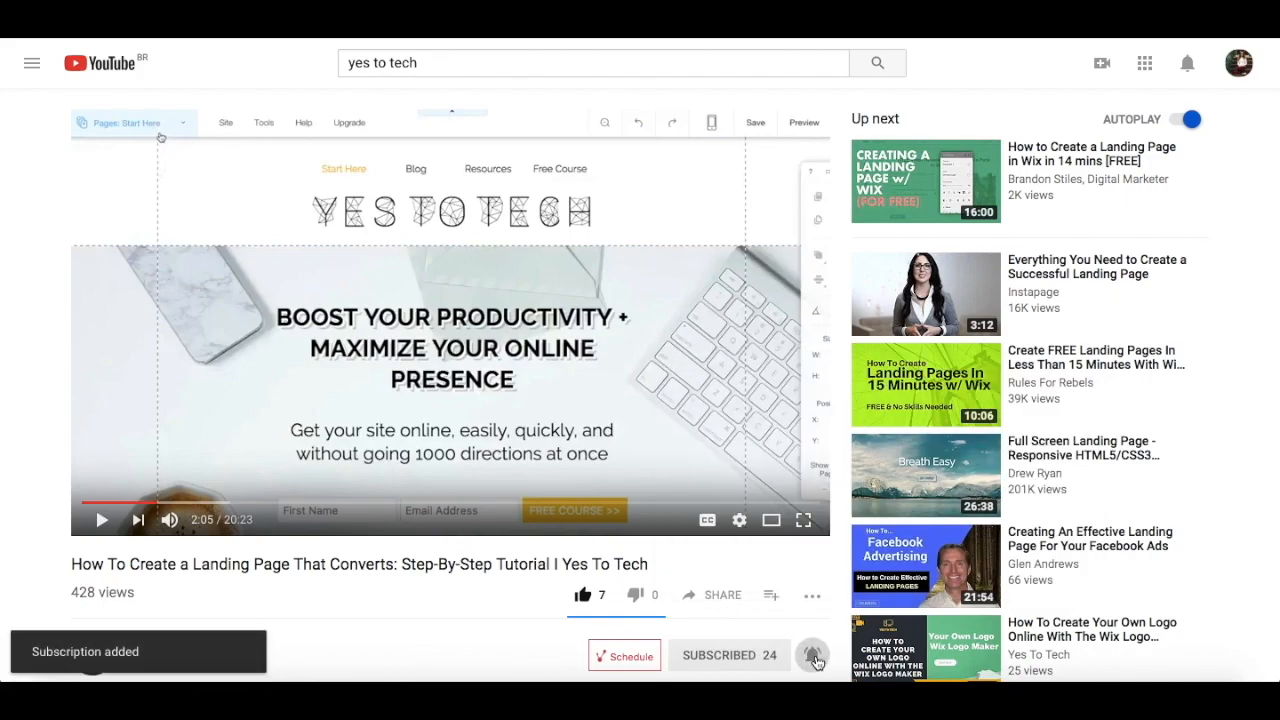